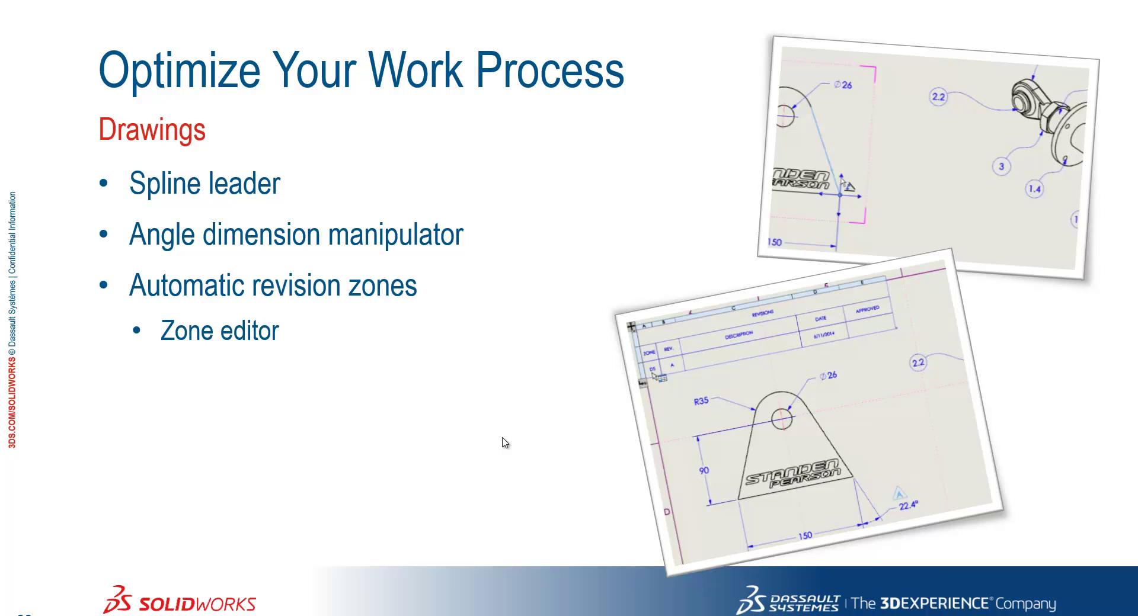
Switch to the SOLIDWORKS drawing 62058 and box-select all balloons on the isometric view
key("alt+Tab")
key("alt+Tab")
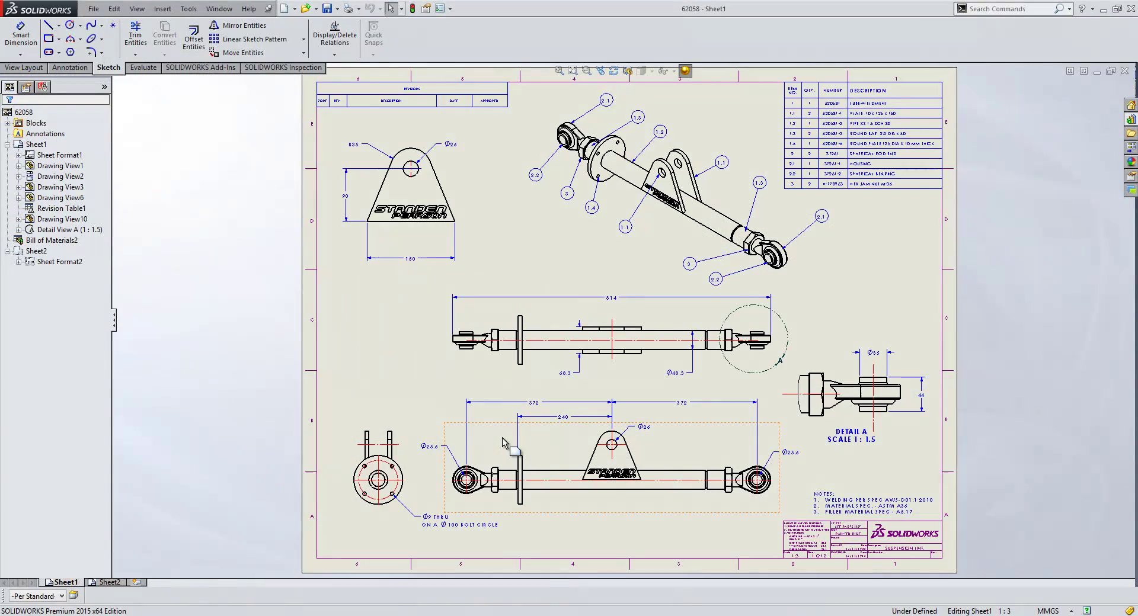
scroll(517, 249, "down", 5)
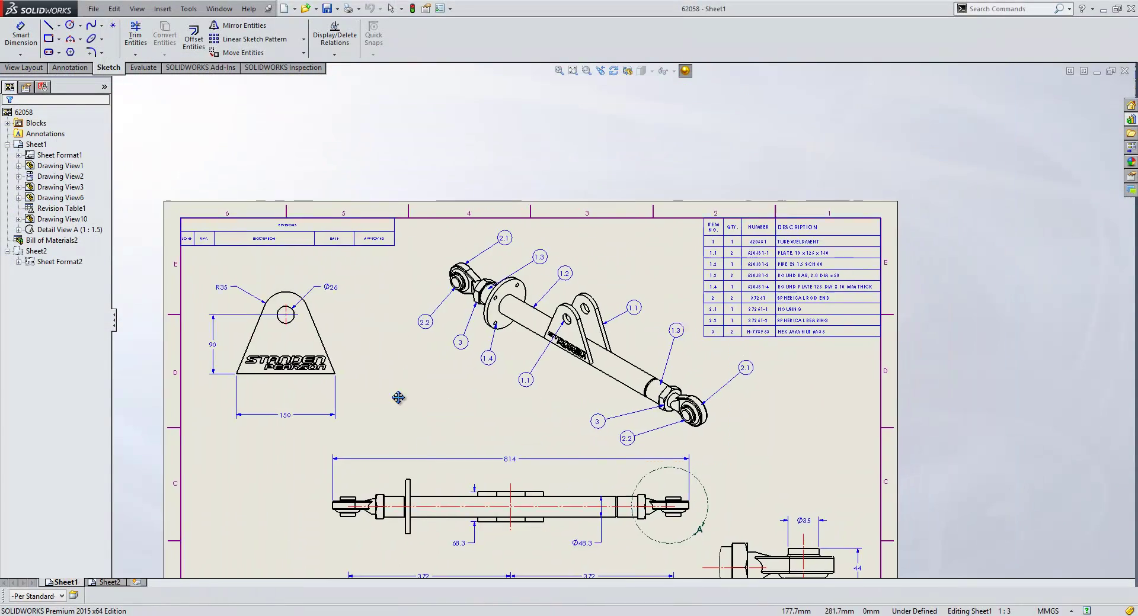
scroll(571, 393, "up", 3)
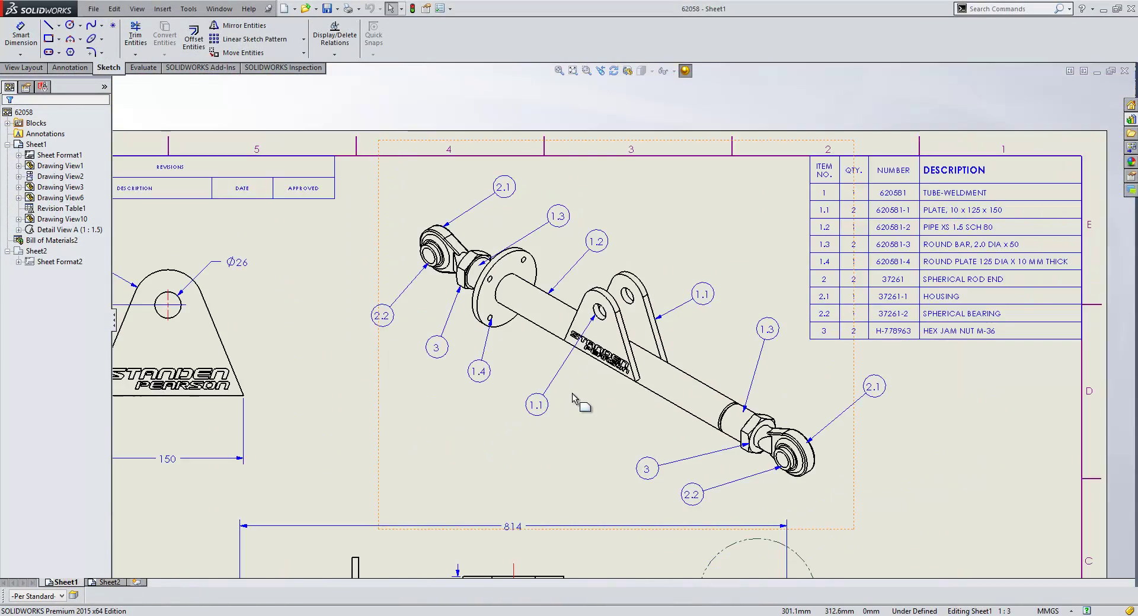
left_click_drag(348, 120, 908, 511)
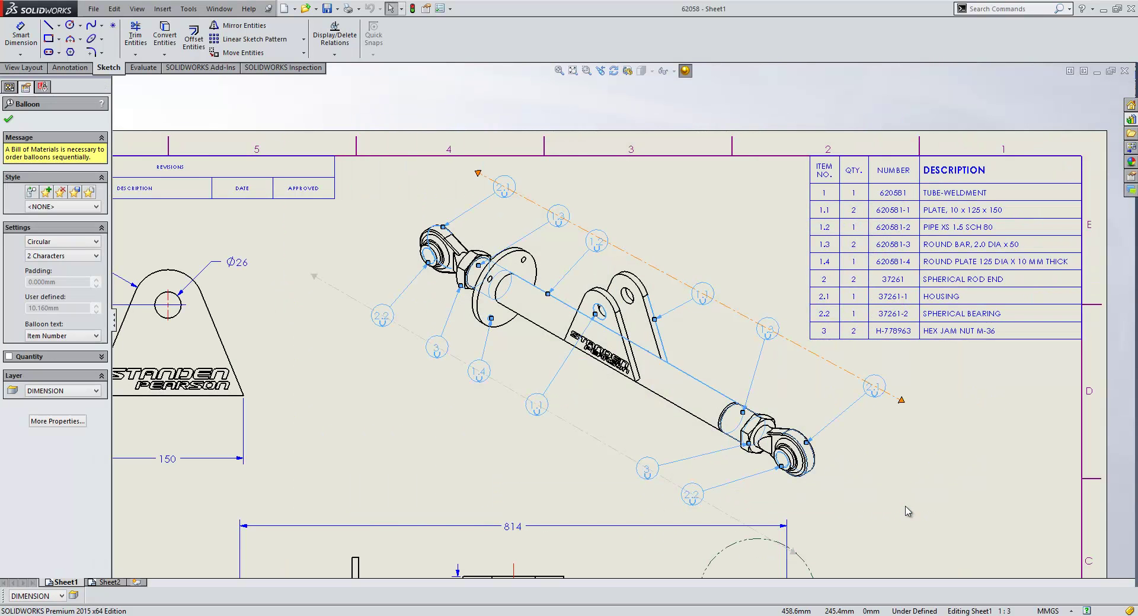
Change the selected balloons' leaders to the Spline style, then deselect them
left_click_drag(368, 398, 368, 409)
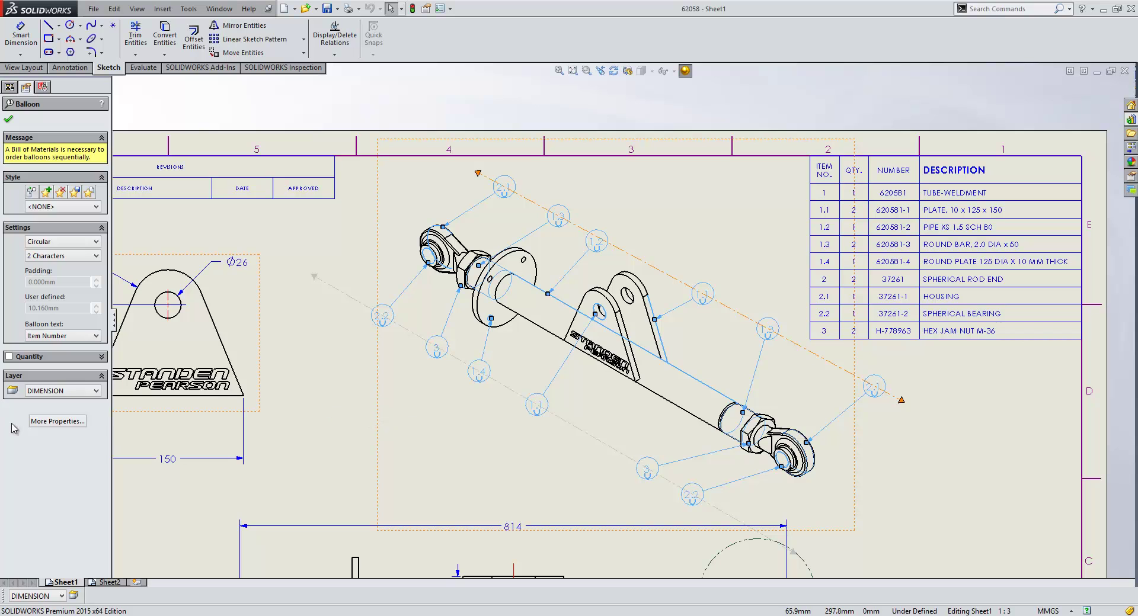
left_click(45, 421)
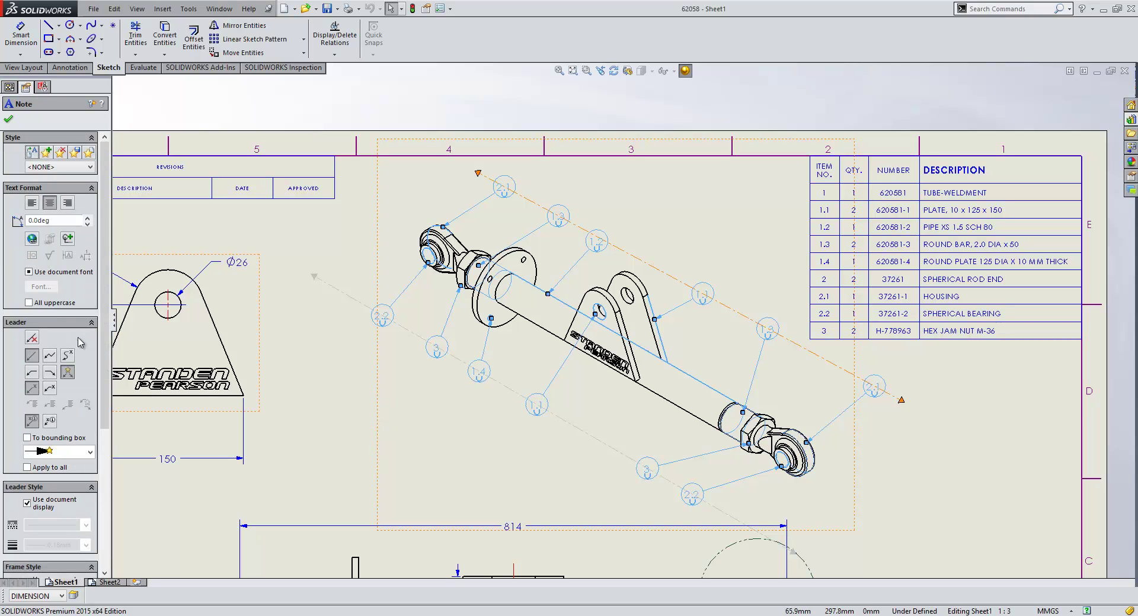
left_click(68, 358)
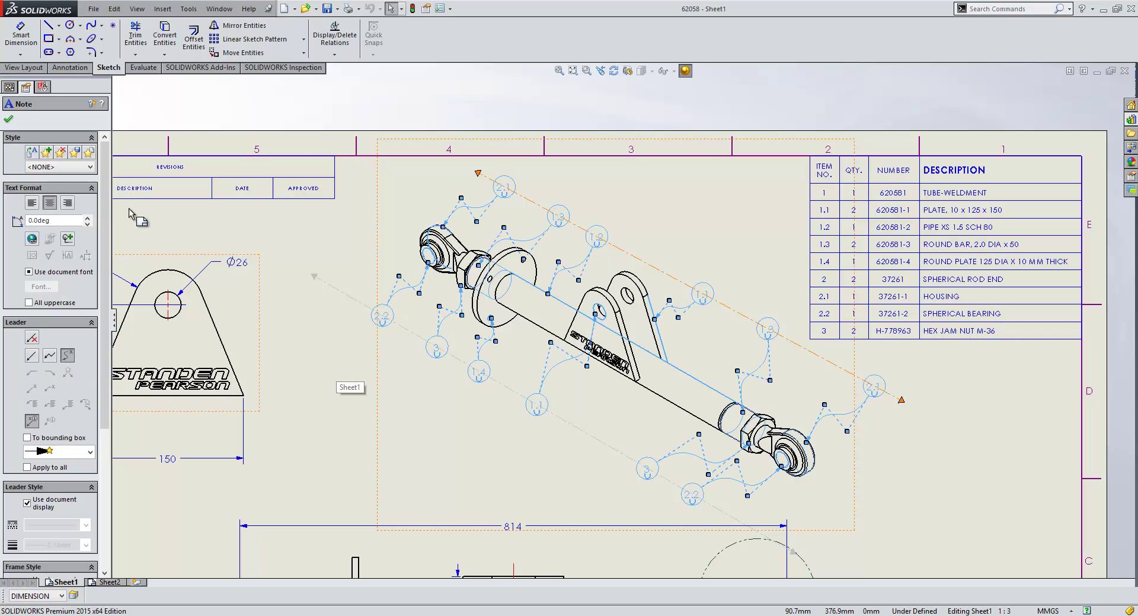
left_click(7, 120)
scroll(510, 377, "down", 2)
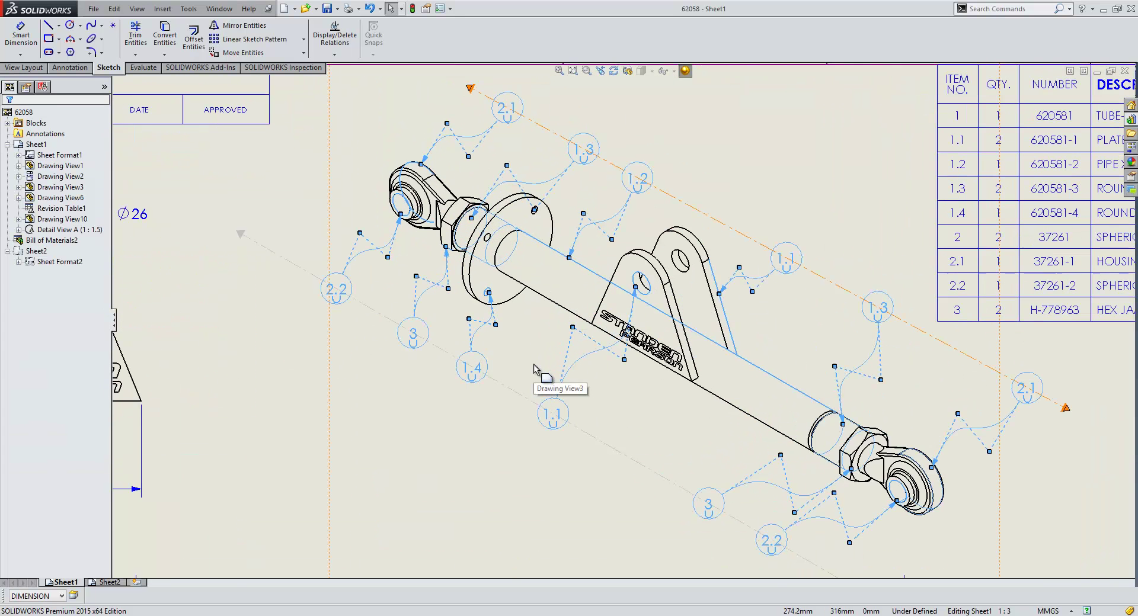
left_click(343, 391)
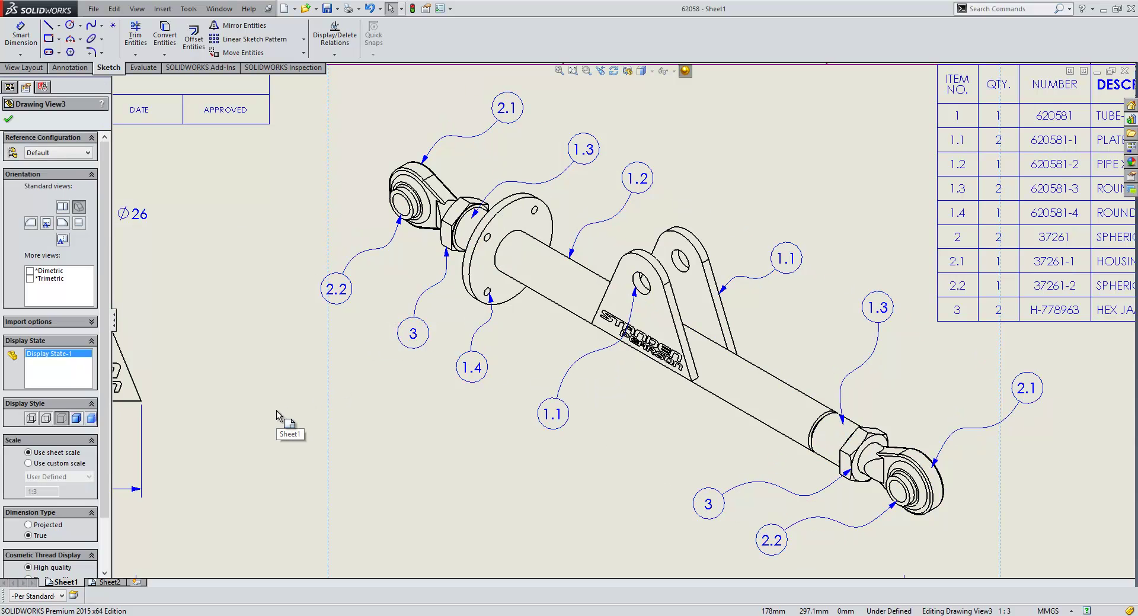
Drag balloon 2.2's leader control point to reshape its spline curve
left_click(386, 255)
mouse_move(388, 257)
left_mouse_down()
mouse_move(414, 266)
mouse_move(408, 259)
left_mouse_up()
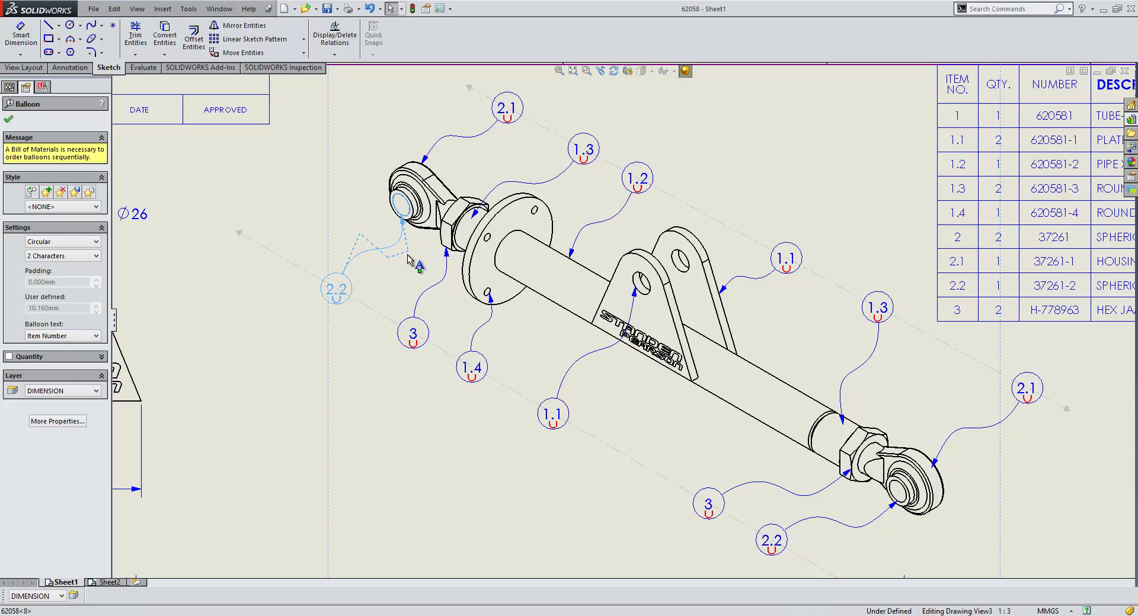
left_click(292, 349)
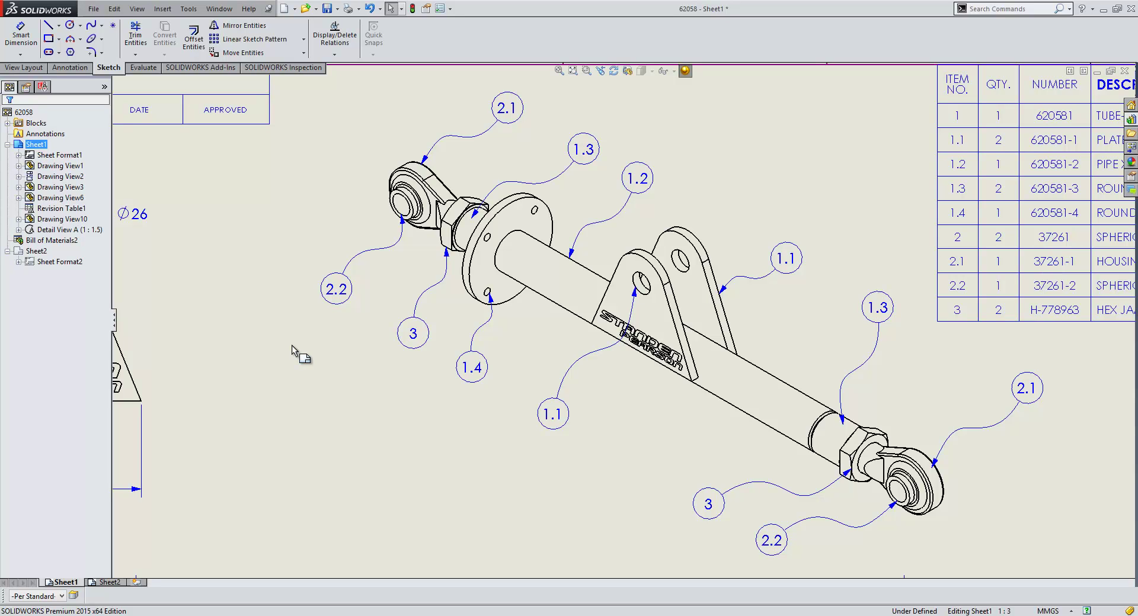
Dimension the tab plate's right edge with a 22.4° angle from its bottom-right corner
key("f")
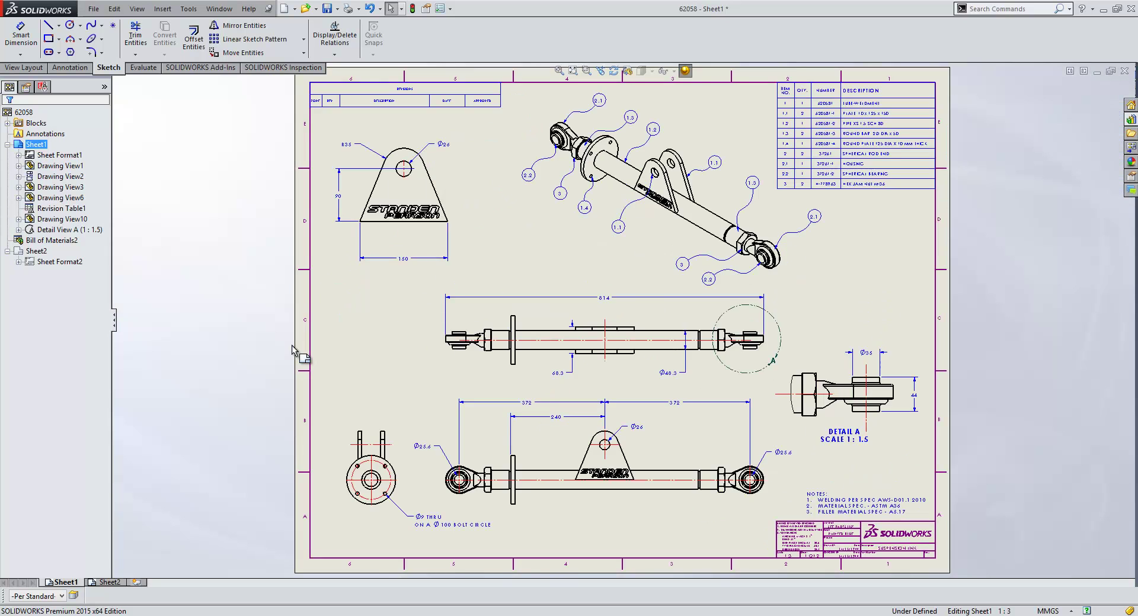
scroll(400, 196, "down", 4)
scroll(496, 213, "down", 3)
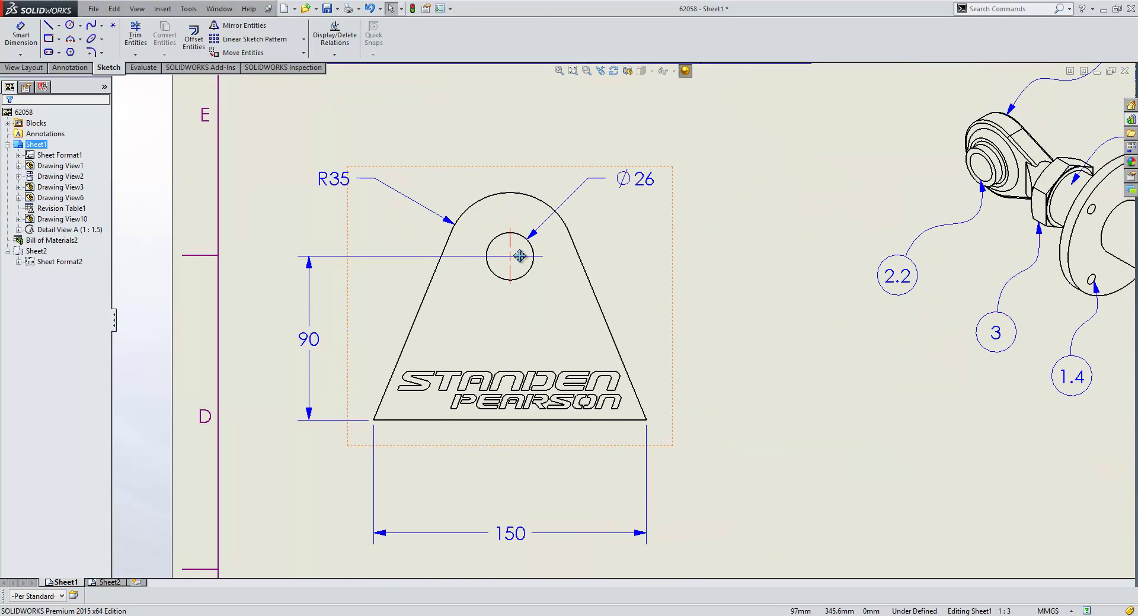
left_click(503, 308)
left_click(535, 323)
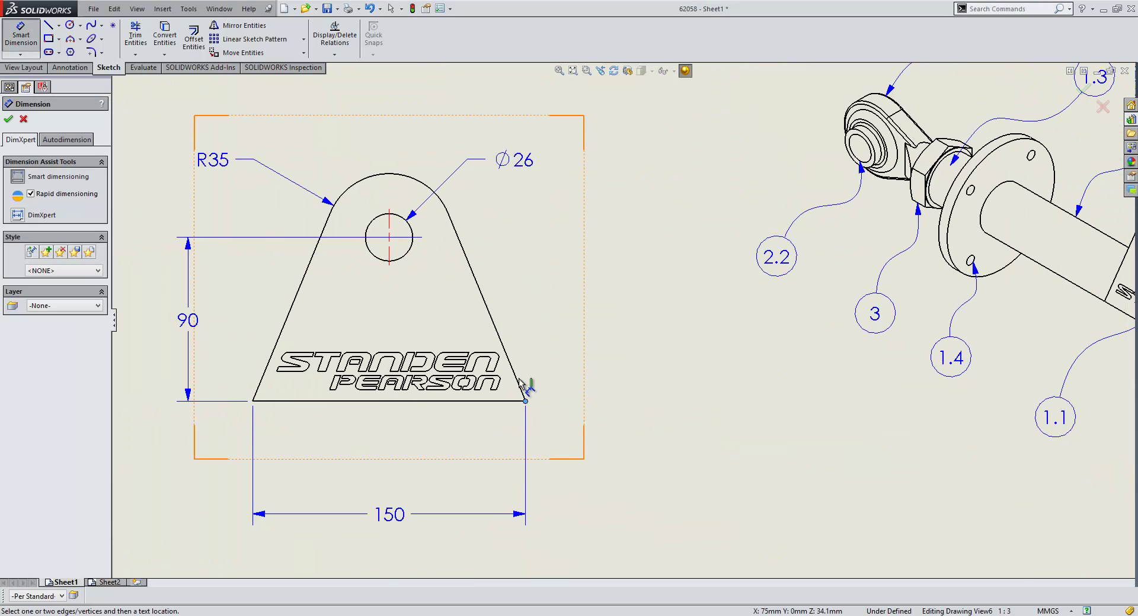
left_click(525, 401)
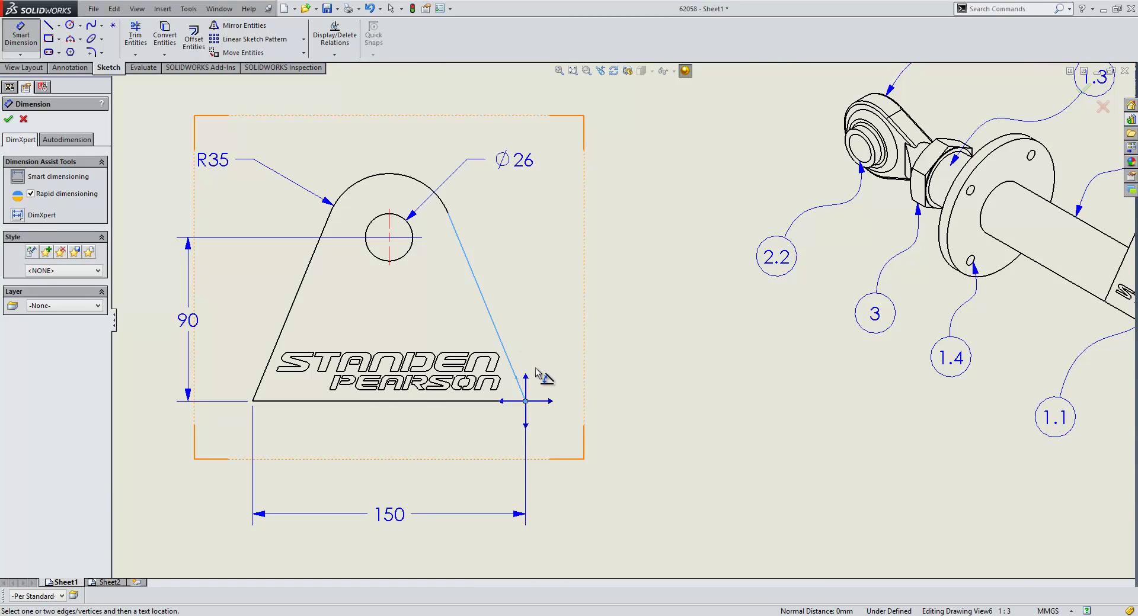
left_click(525, 380)
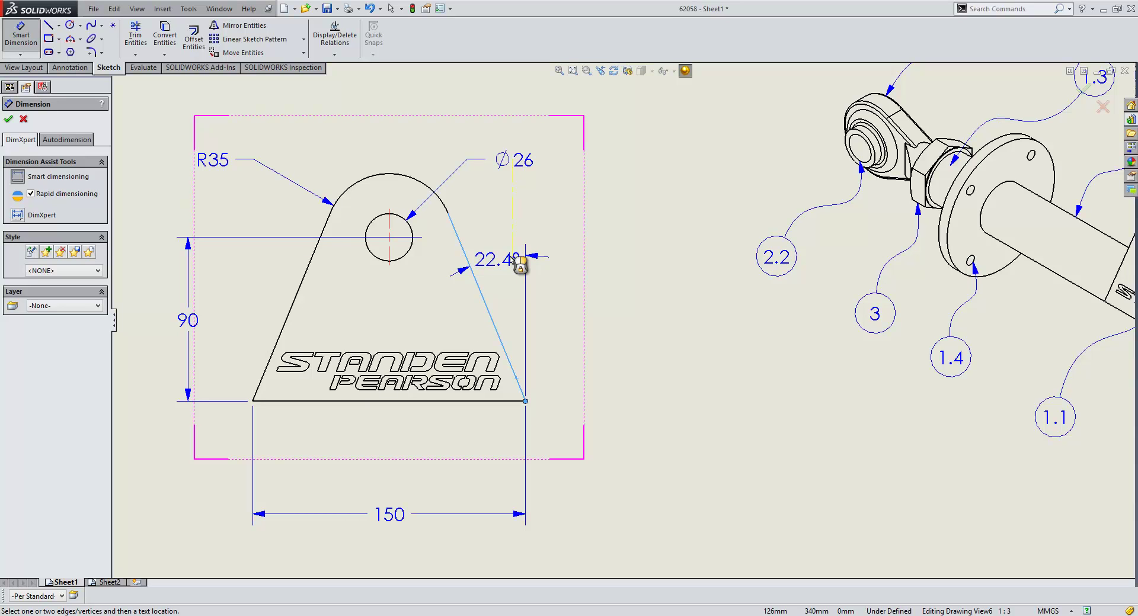
left_click(522, 267)
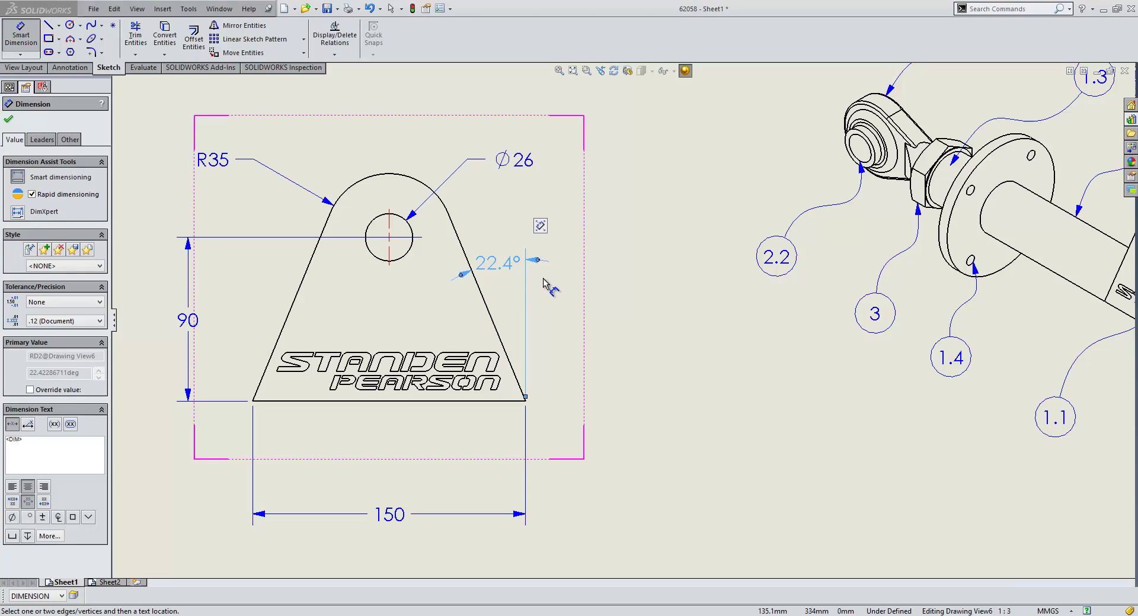
key("Escape")
Show the 22.4° dimension as its vertically opposite angle and move it beside the 150 dimension
right_click(510, 261)
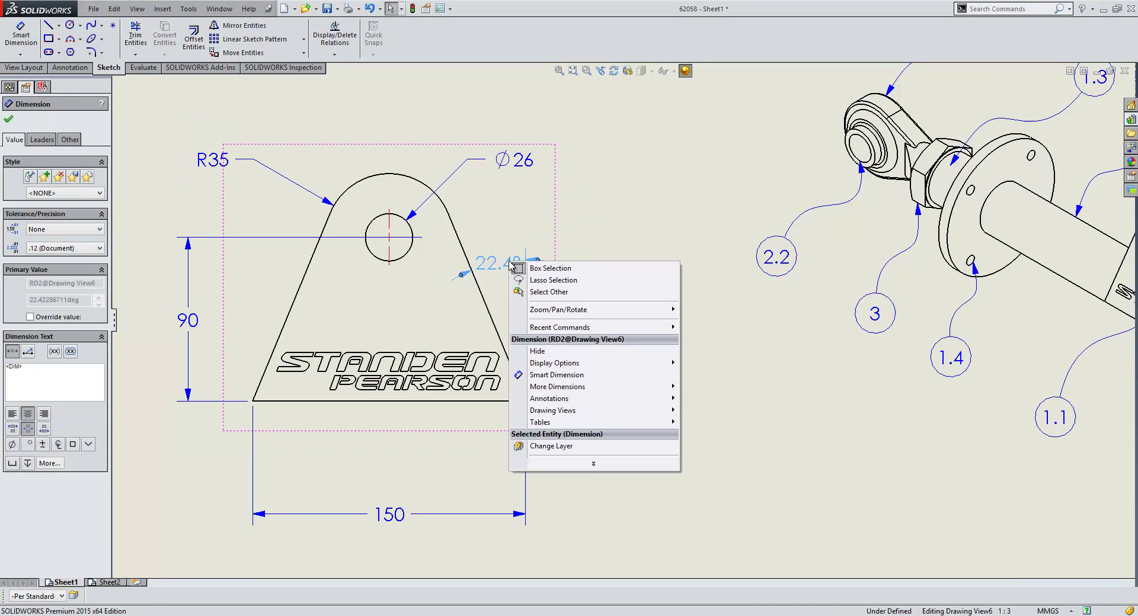
mouse_move(566, 364)
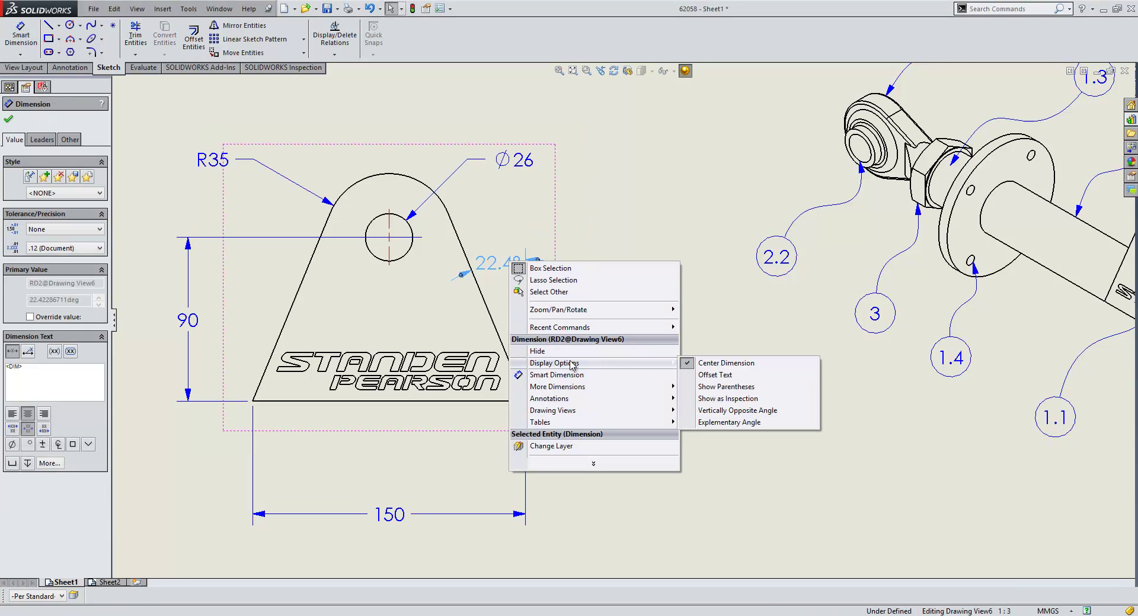
left_click(738, 422)
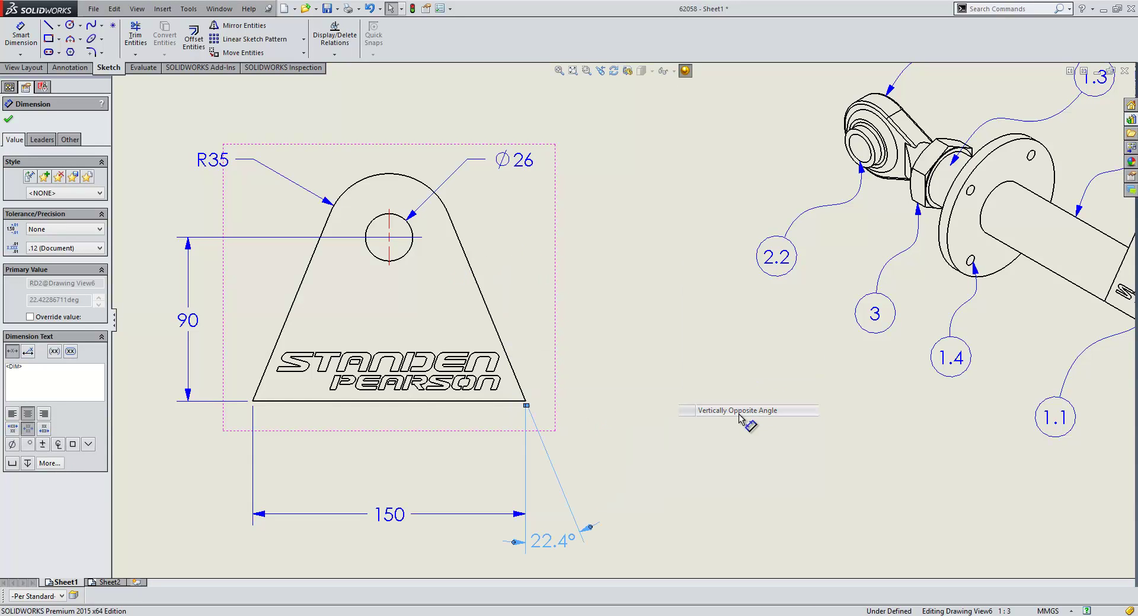
left_click_drag(579, 542, 617, 498)
left_click(633, 418)
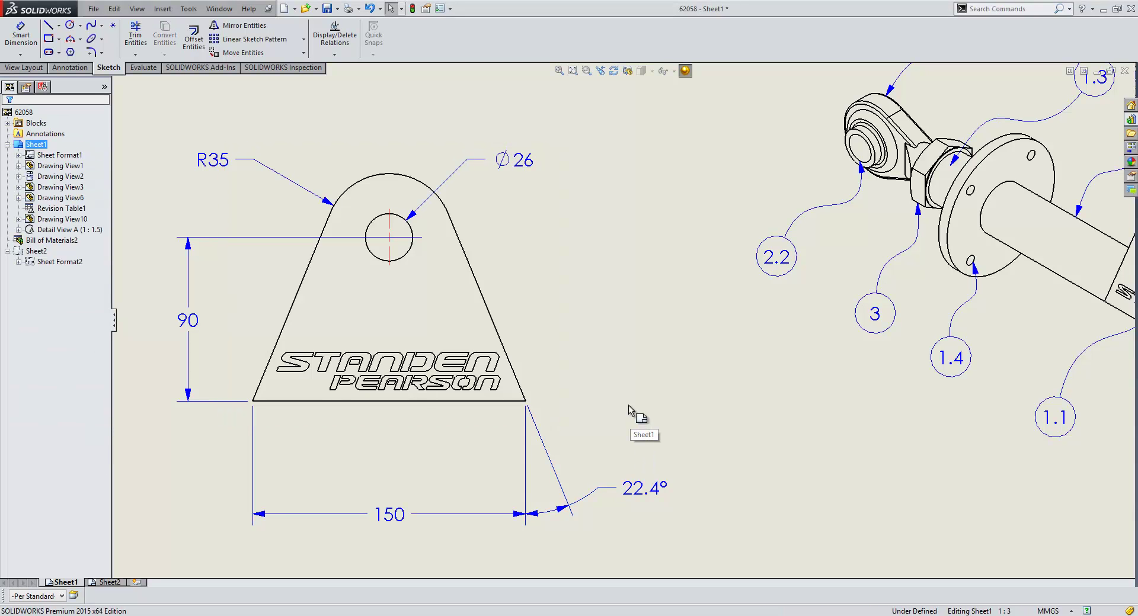
middle_click_drag(589, 299, 757, 514)
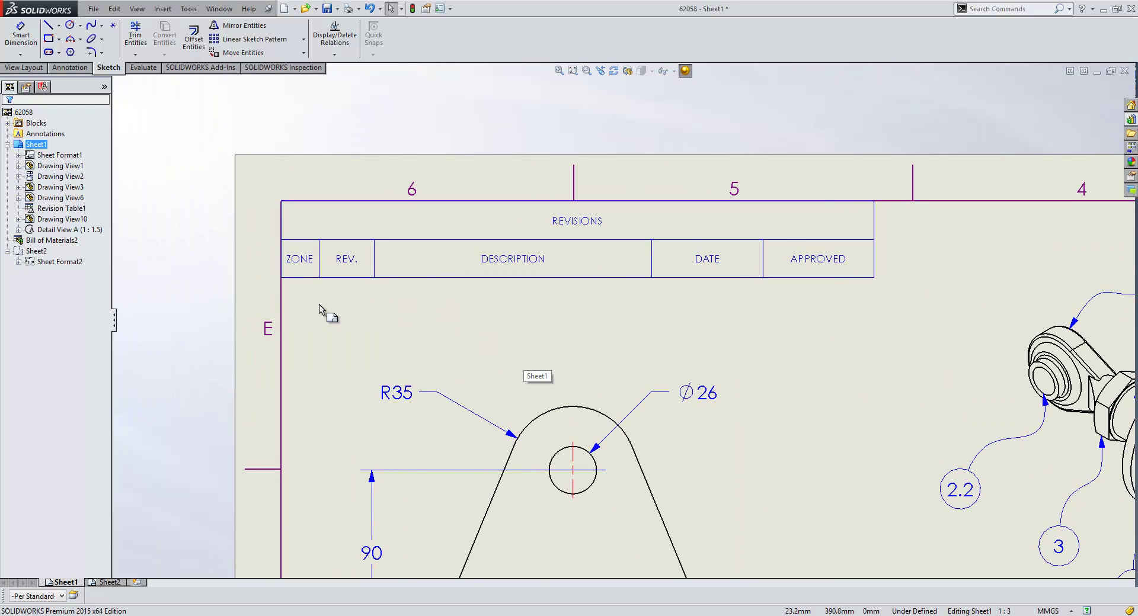
Add revision A and place triangle A symbols by the 22.4° angle and balloon 2.1
mouse_move(275, 285)
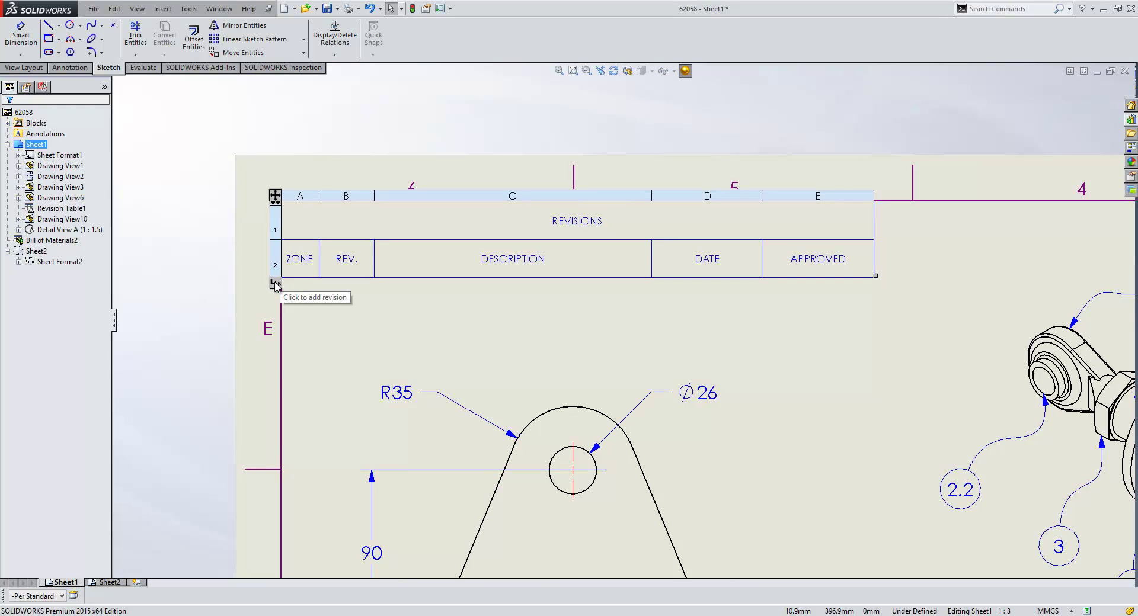
left_click(276, 285)
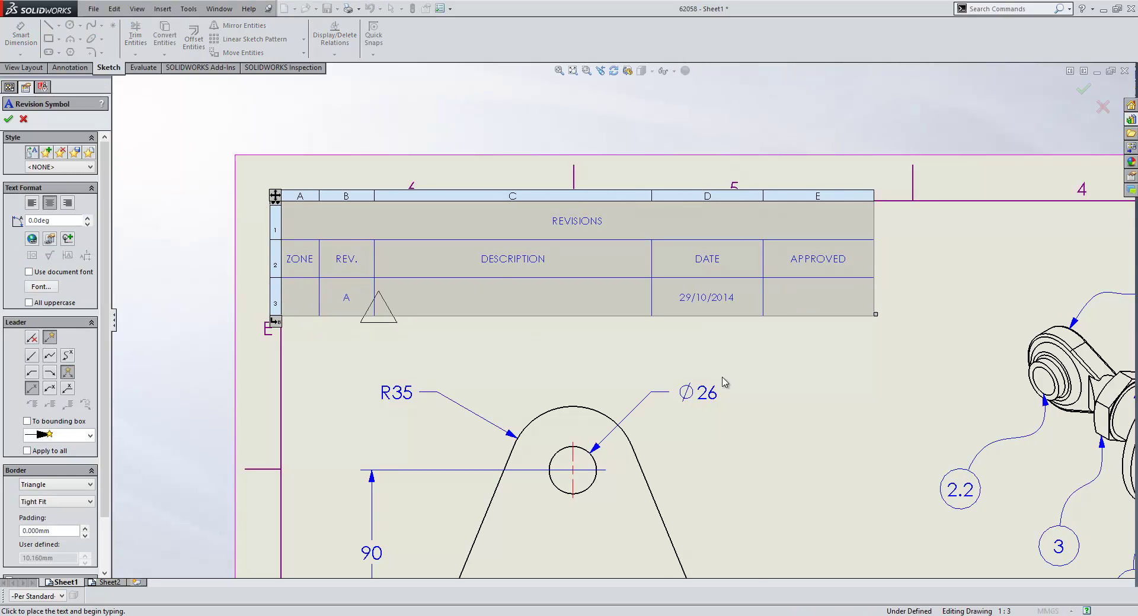
scroll(748, 442, "up", 4)
middle_click_drag(750, 430, 657, 360)
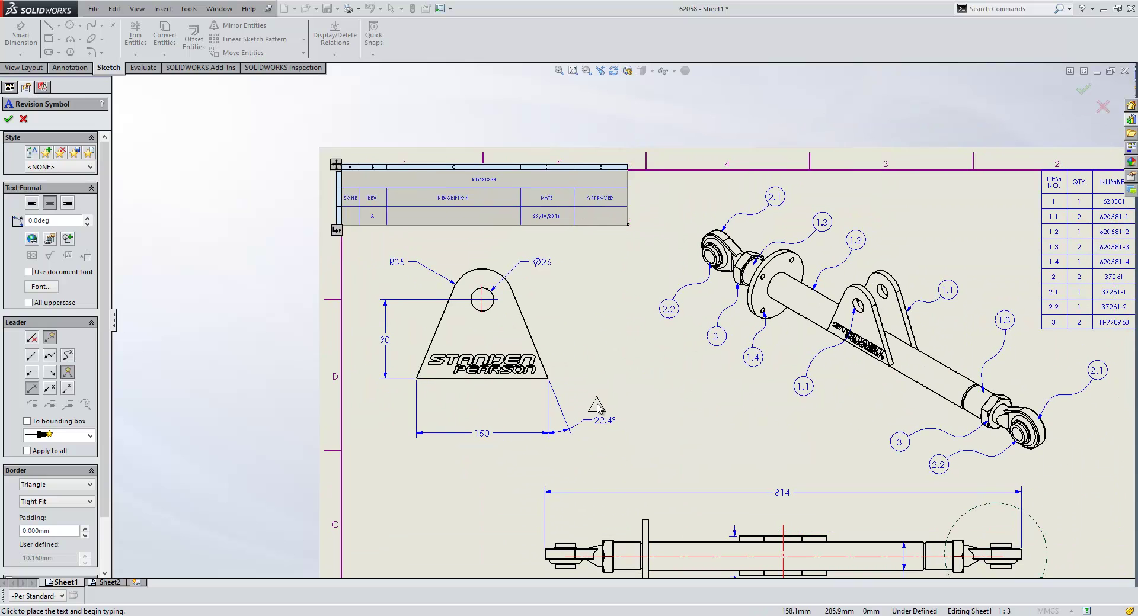
left_click(597, 407)
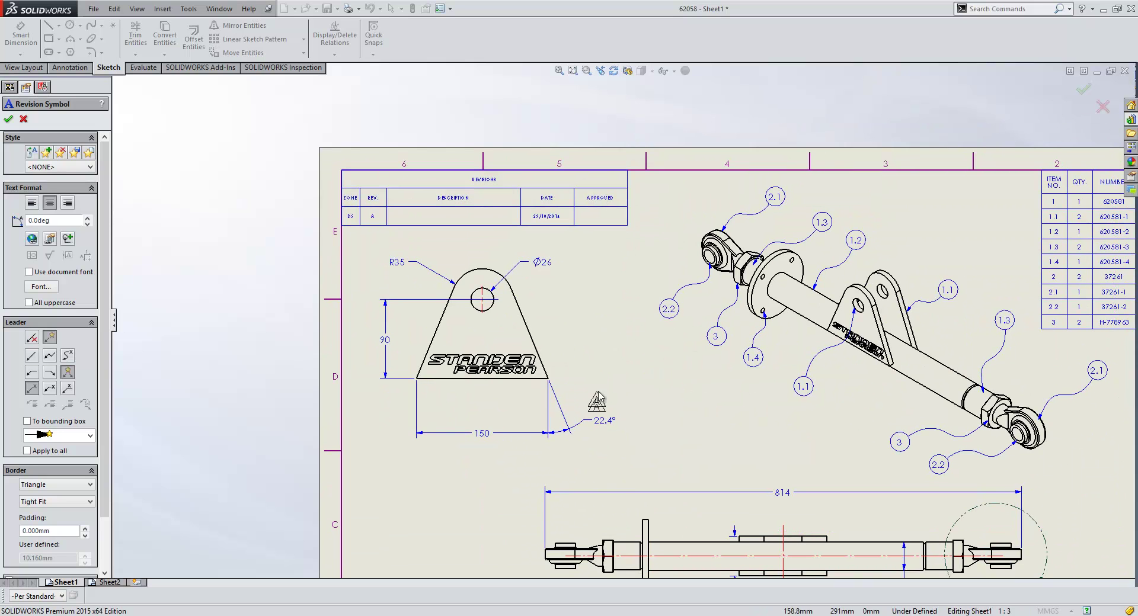
left_click(785, 204)
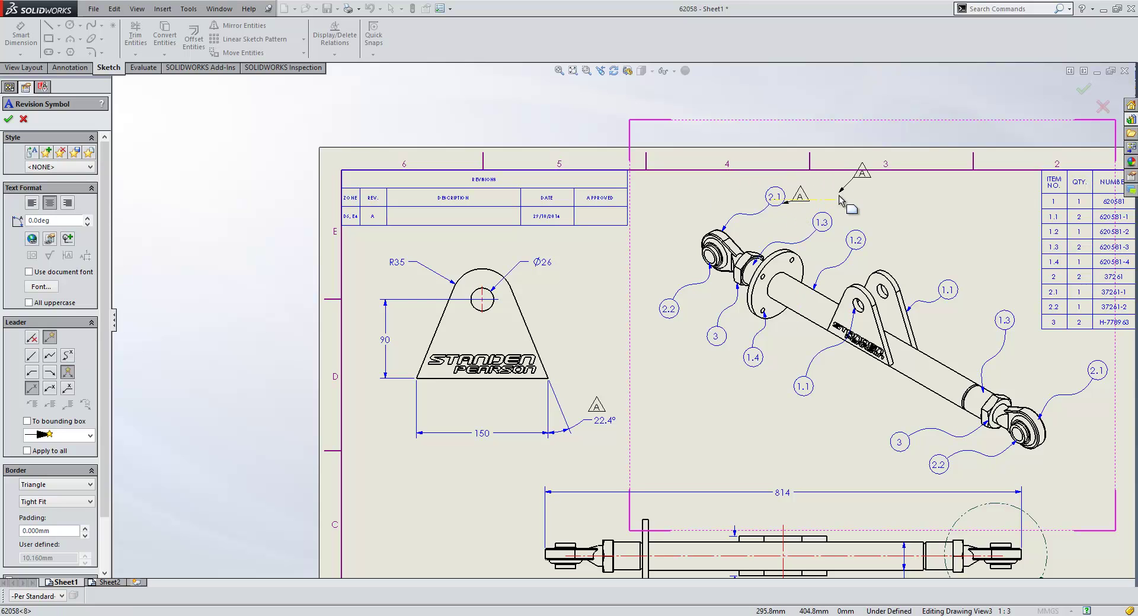
key("Escape")
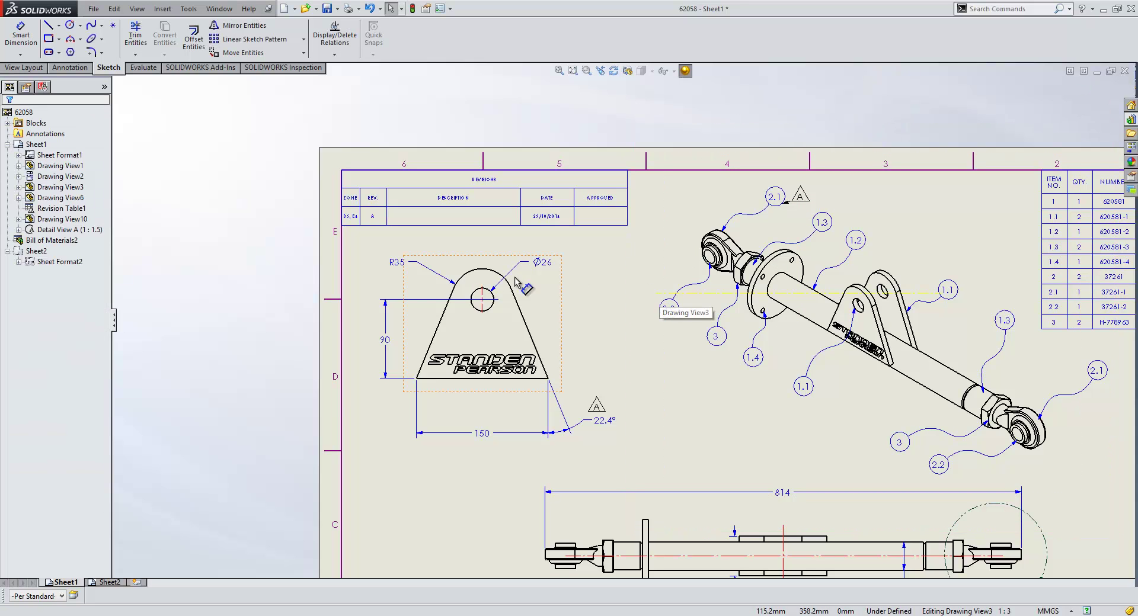
scroll(432, 255, "down", 3)
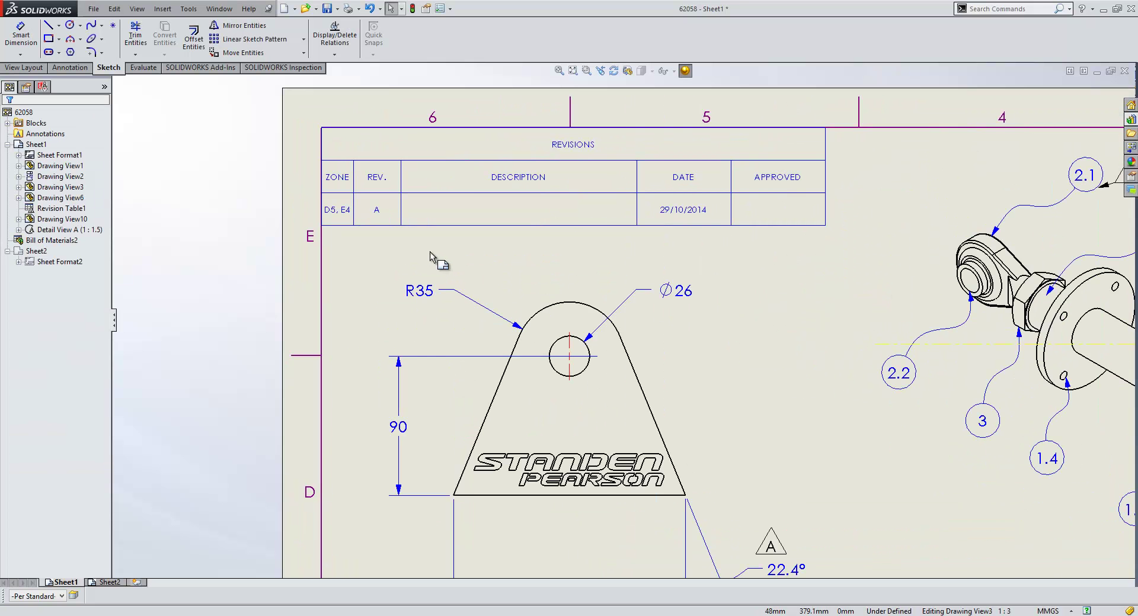
Turn on the sheet's zone lines through View > Zone Lines
left_click(347, 224)
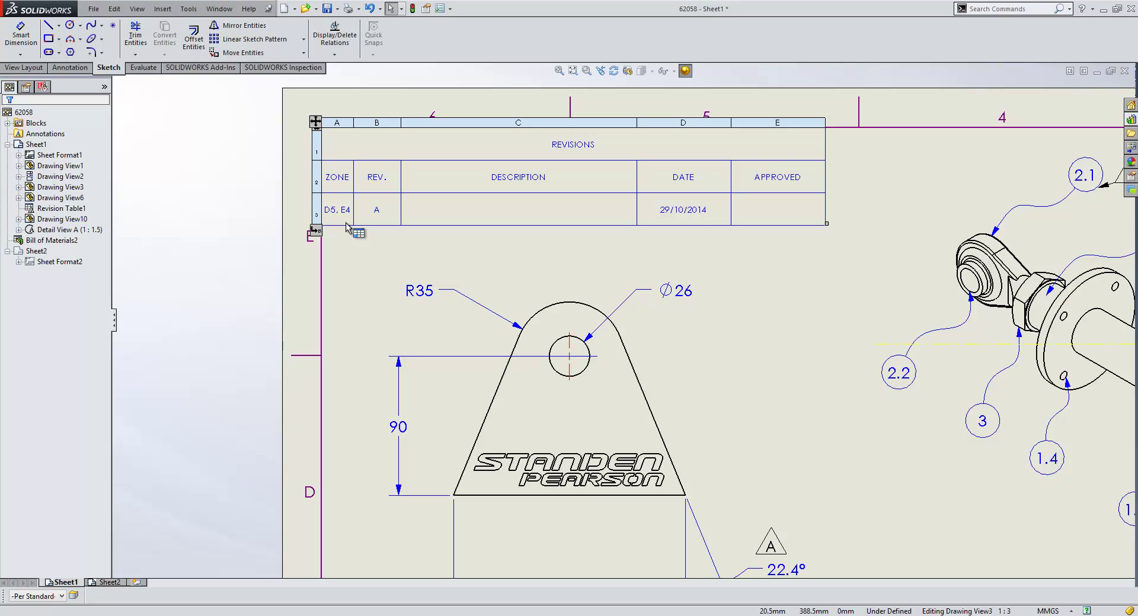
left_click(468, 290)
scroll(472, 291, "up", 2)
middle_click_drag(575, 318, 384, 259)
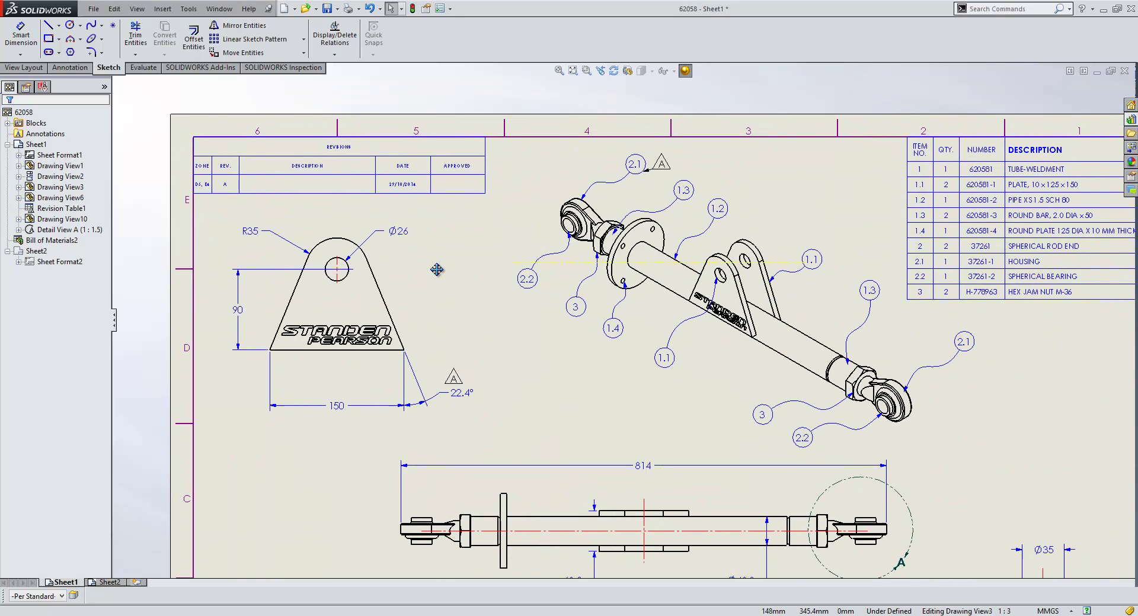
left_click(137, 9)
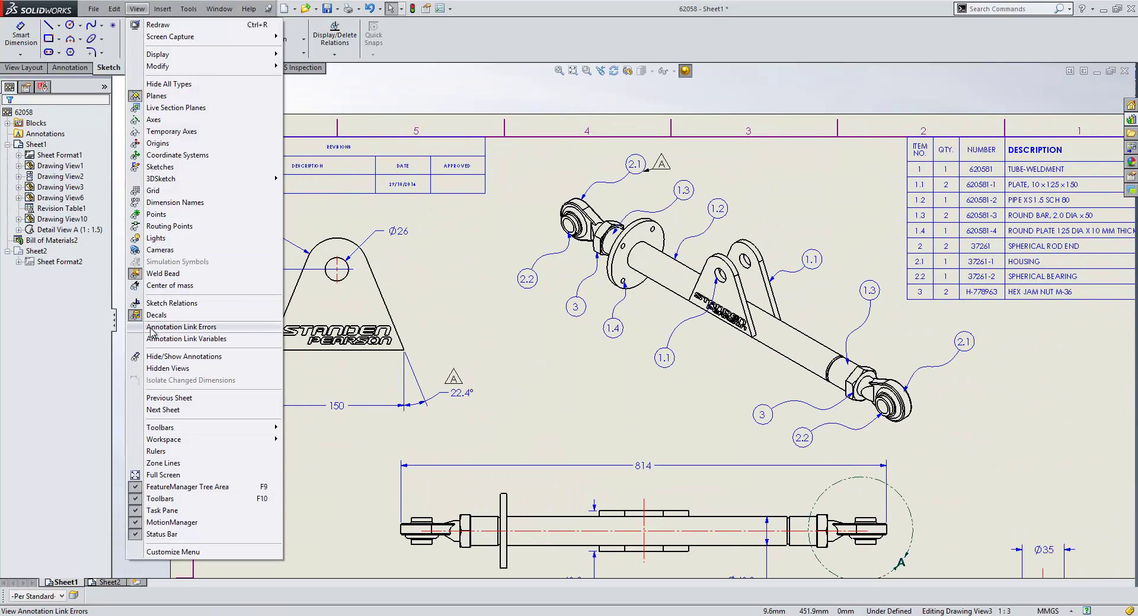
left_click(172, 463)
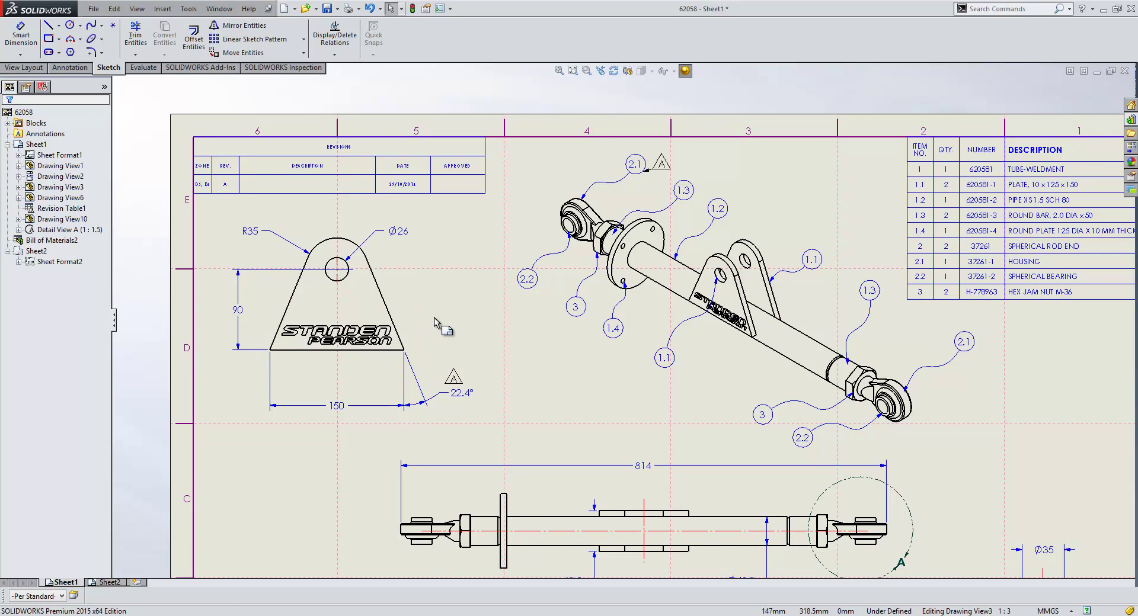
Select the revision table, then pan to the lower views and Detail A
scroll(443, 329, "up", 5)
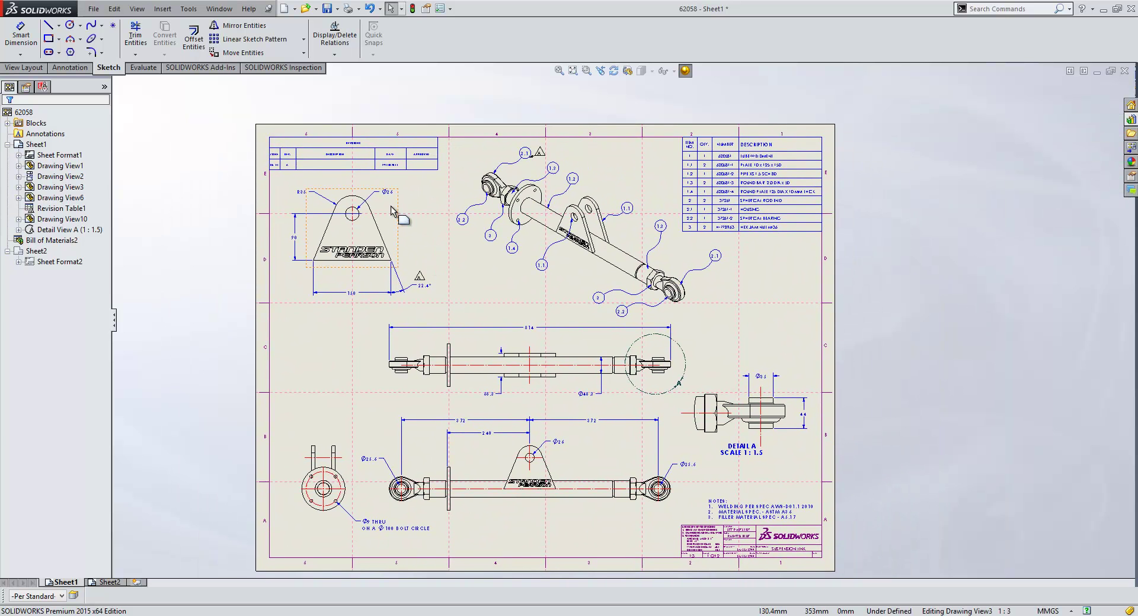
scroll(392, 211, "down", 3)
scroll(392, 211, "down", 2)
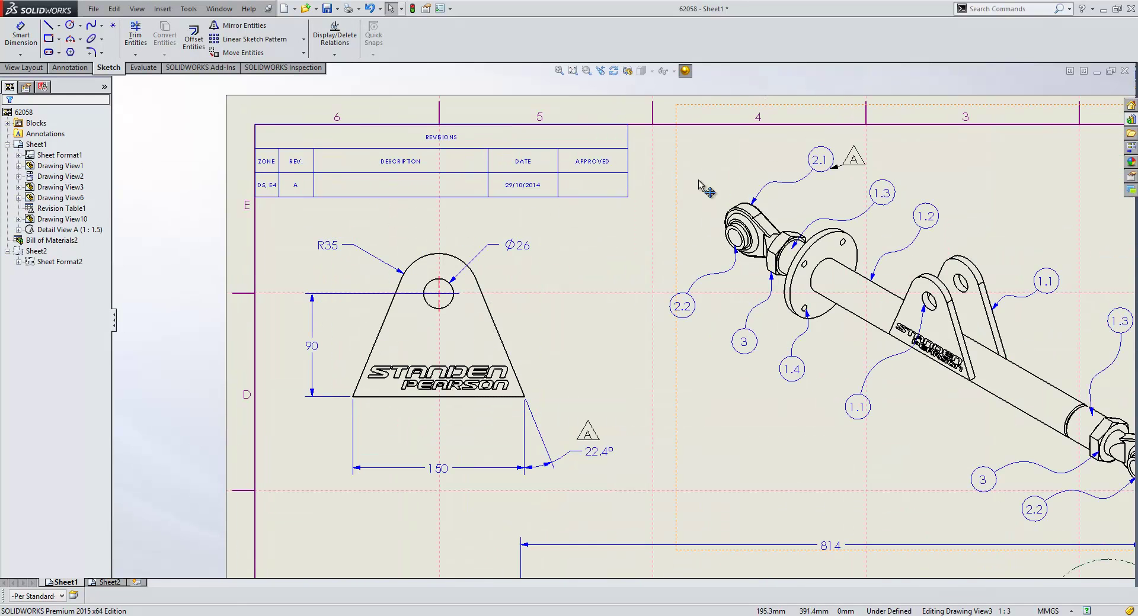
left_click(262, 193)
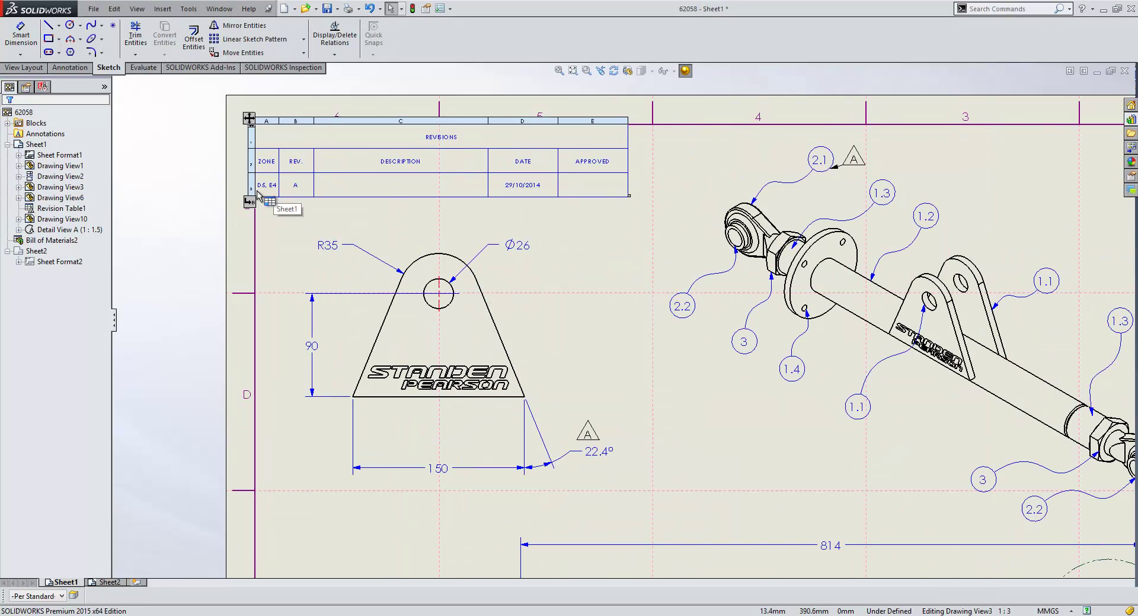
scroll(706, 415, "up", 2)
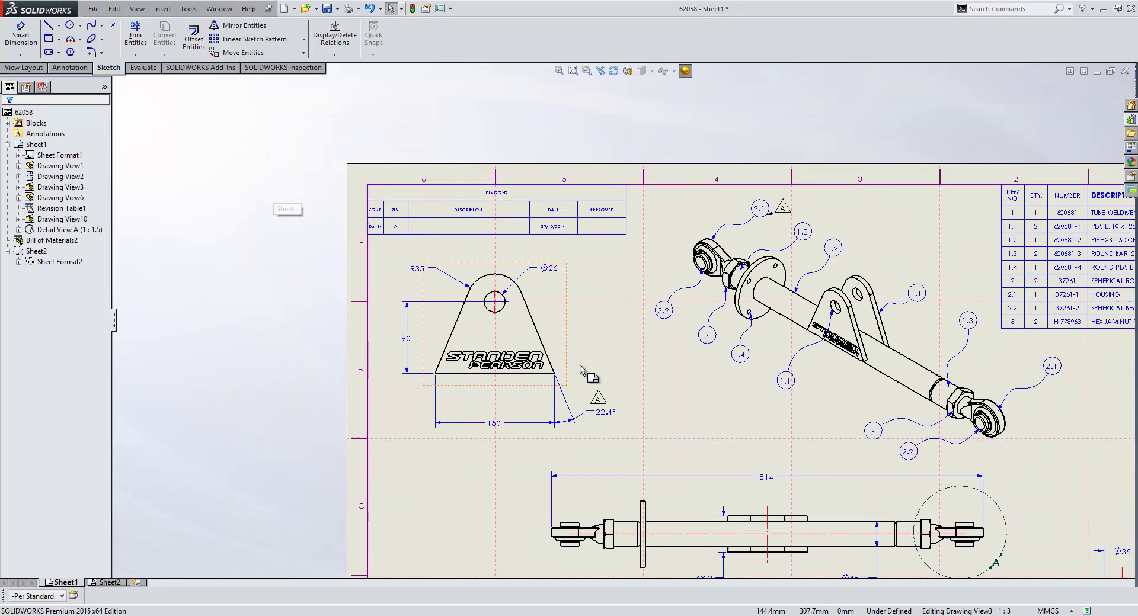
middle_click_drag(706, 423, 284, 222)
scroll(582, 315, "down", 3)
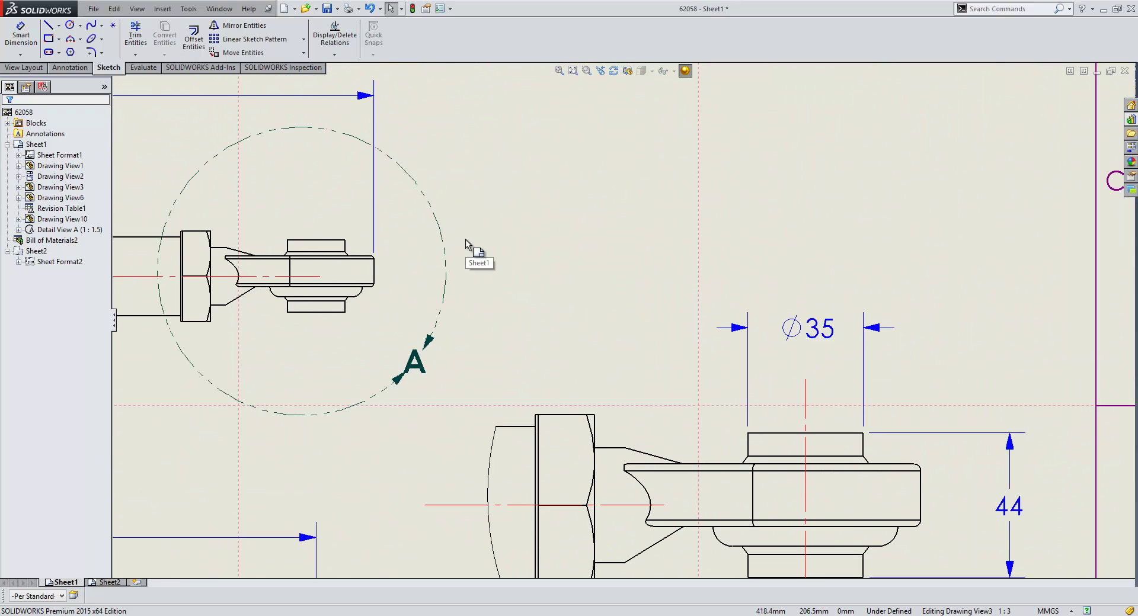
Attach a location label to detail circle A
key("s")
left_click(528, 264)
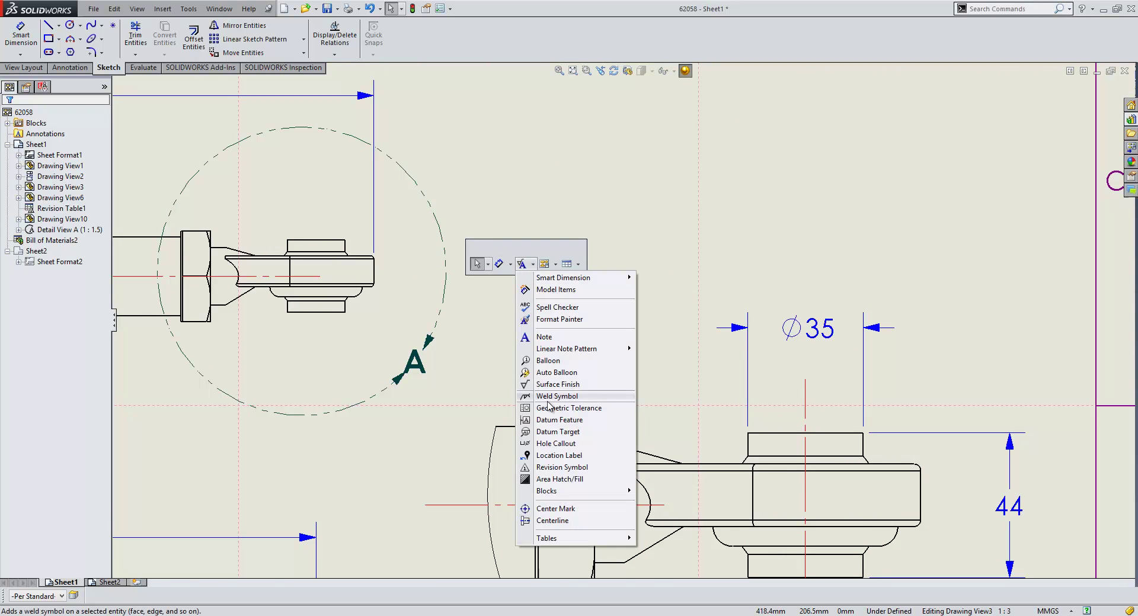
left_click(545, 456)
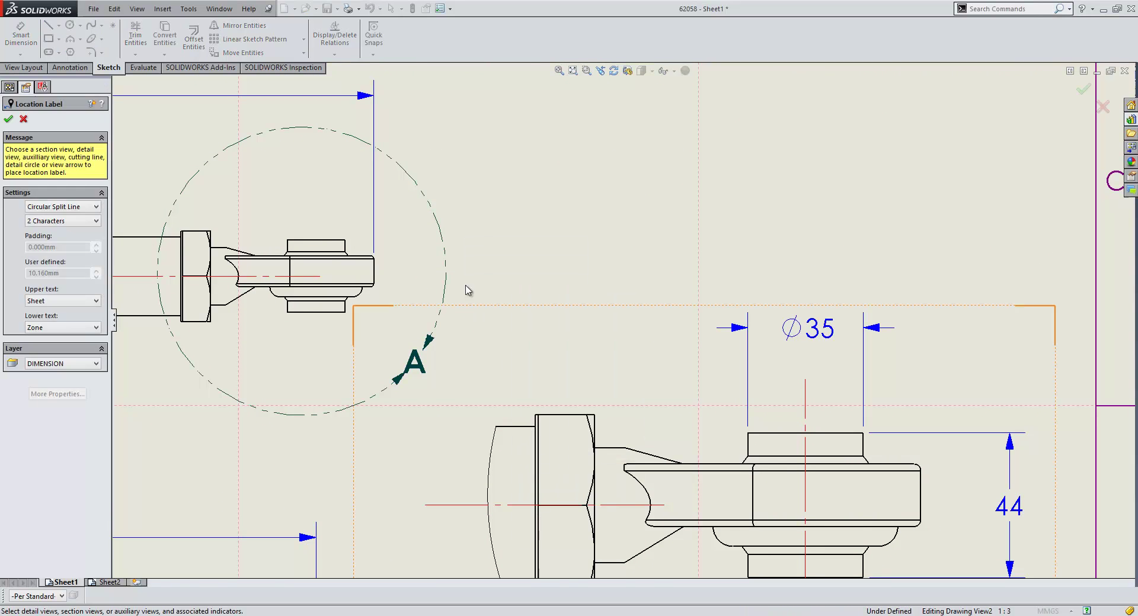
left_click(447, 275)
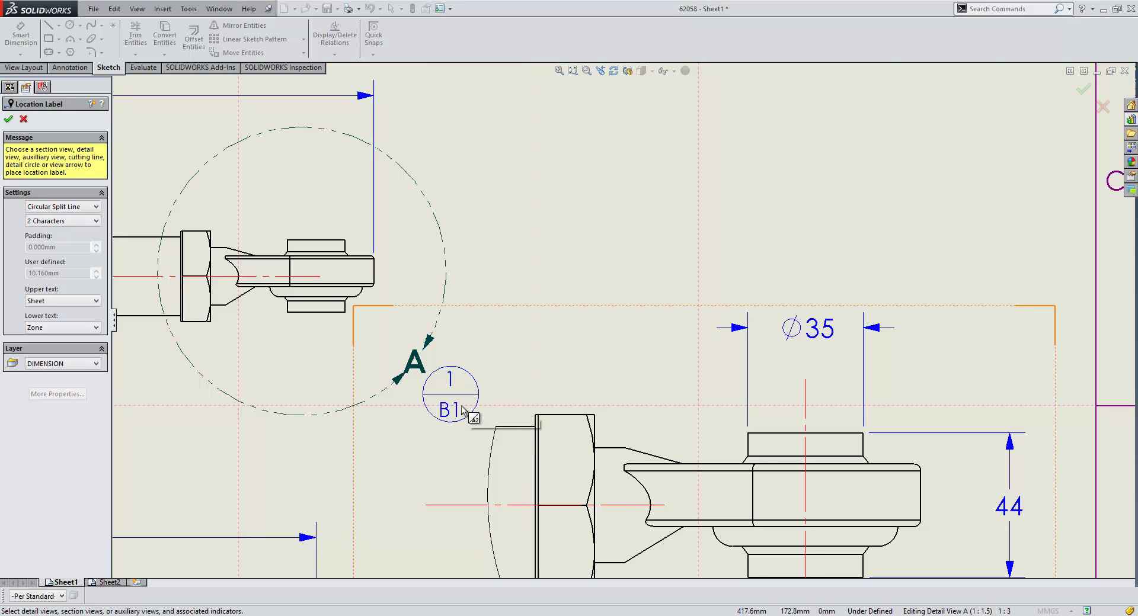
scroll(643, 393, "up", 5)
left_click(8, 119)
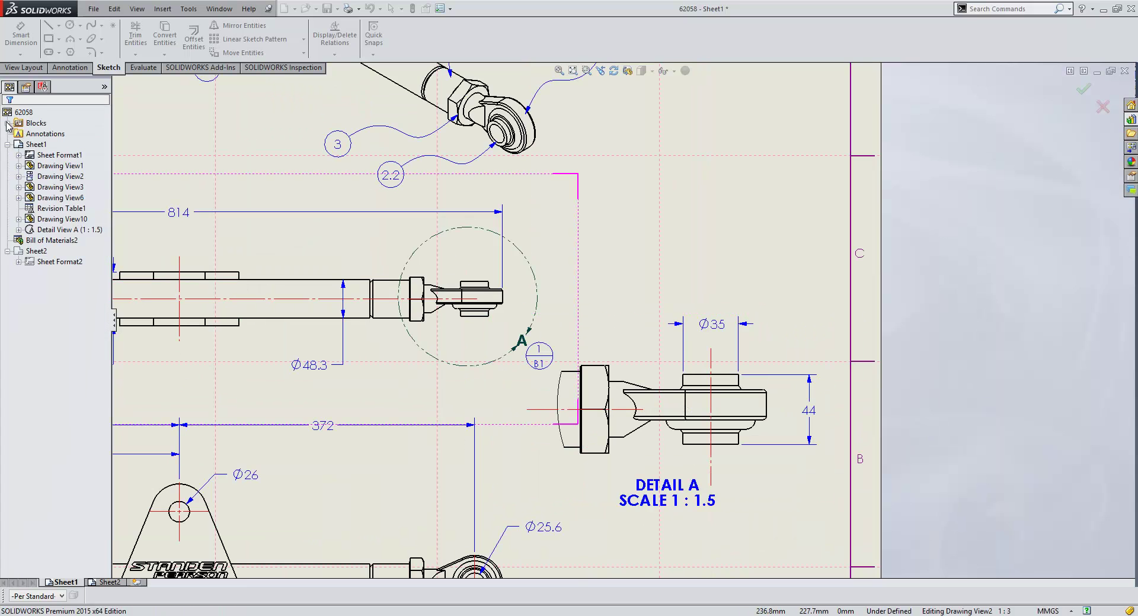
Move Detail View A onto Sheet2 in the tree and fit the sheet in view
left_click(64, 231)
left_click_drag(65, 235, 46, 254)
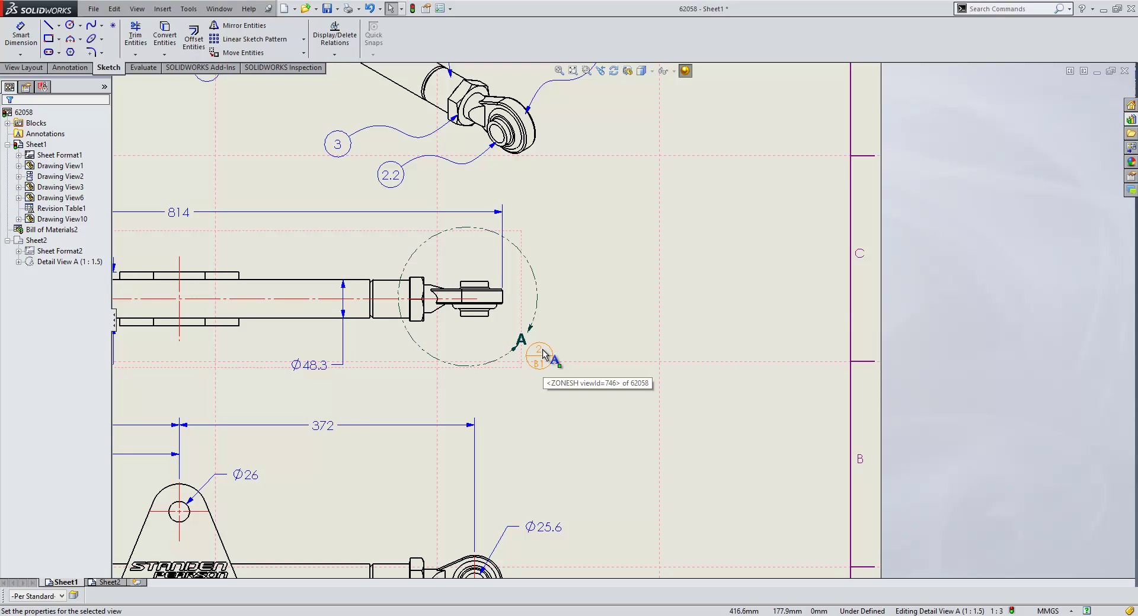
key("f")
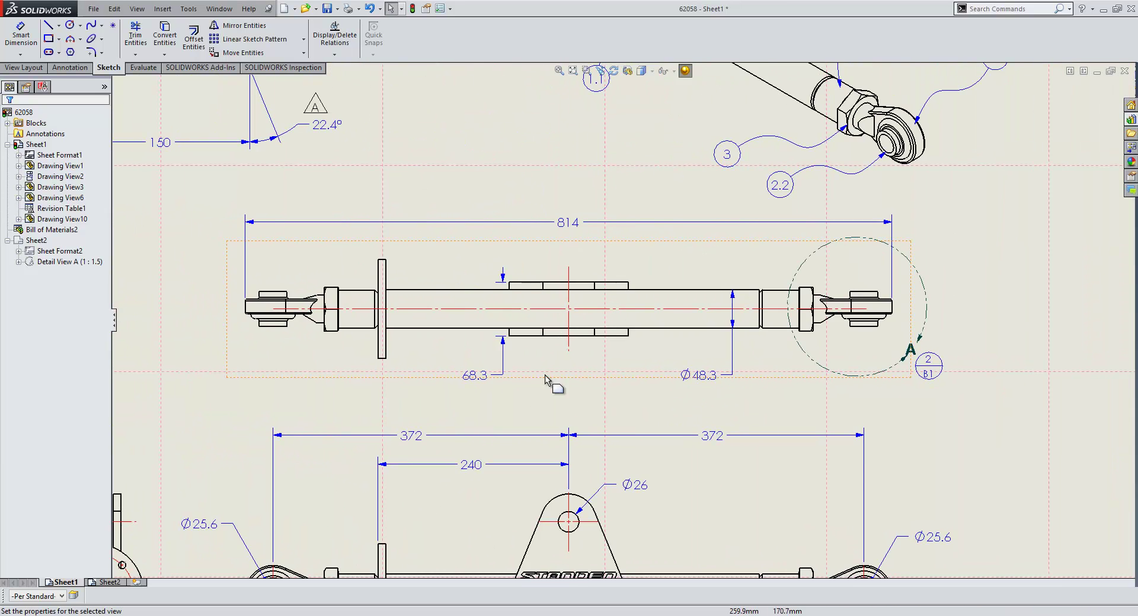
scroll(536, 357, "down", 3)
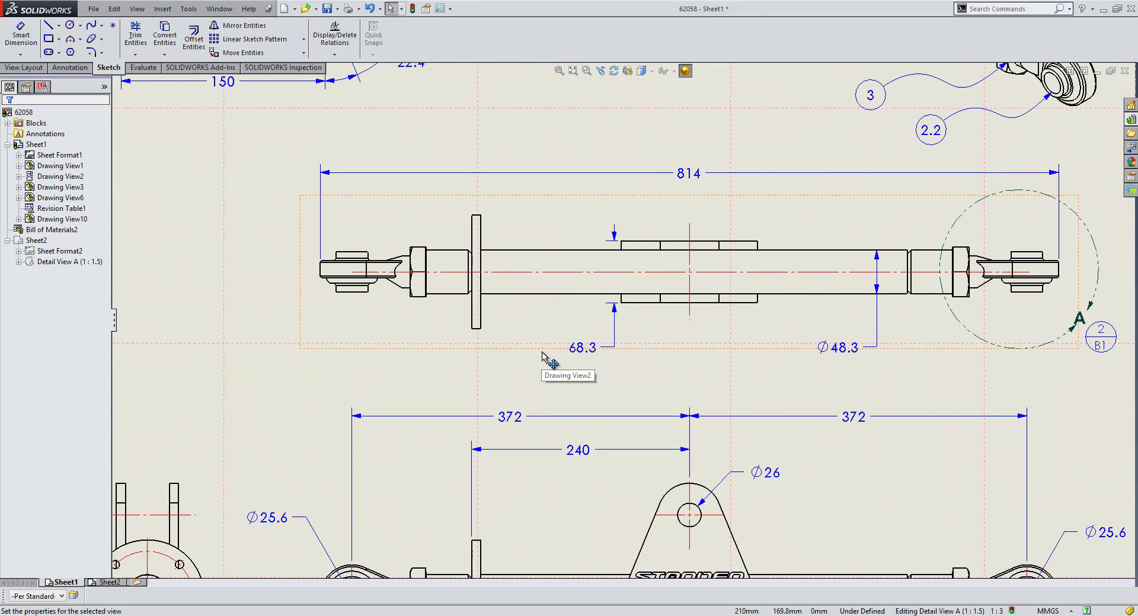
scroll(564, 356, "down", 2)
left_click(600, 348)
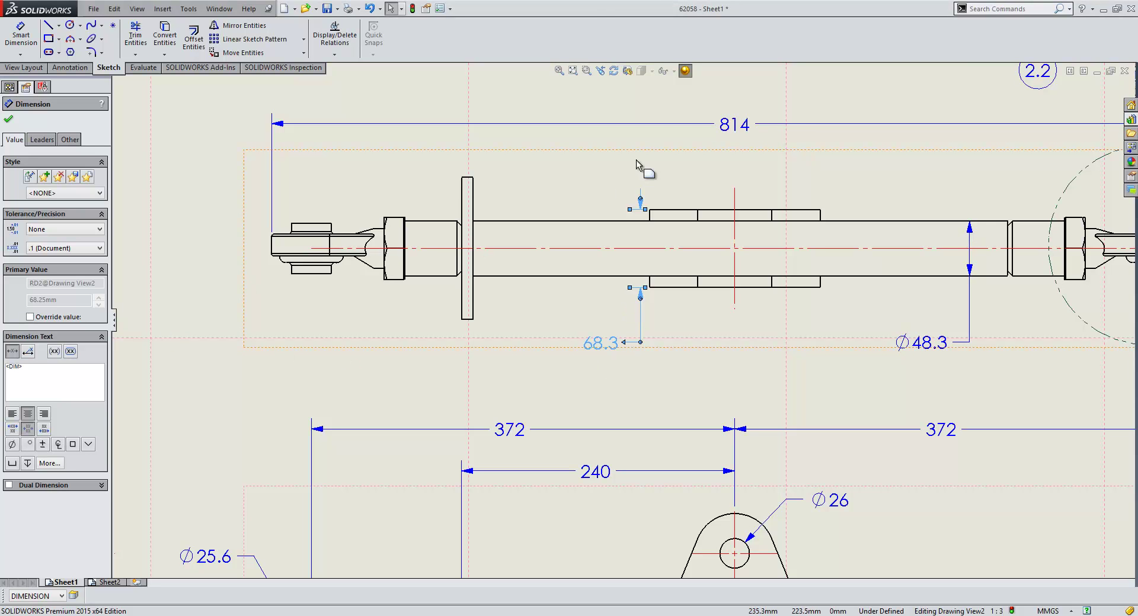
left_click(451, 8)
left_click(465, 22)
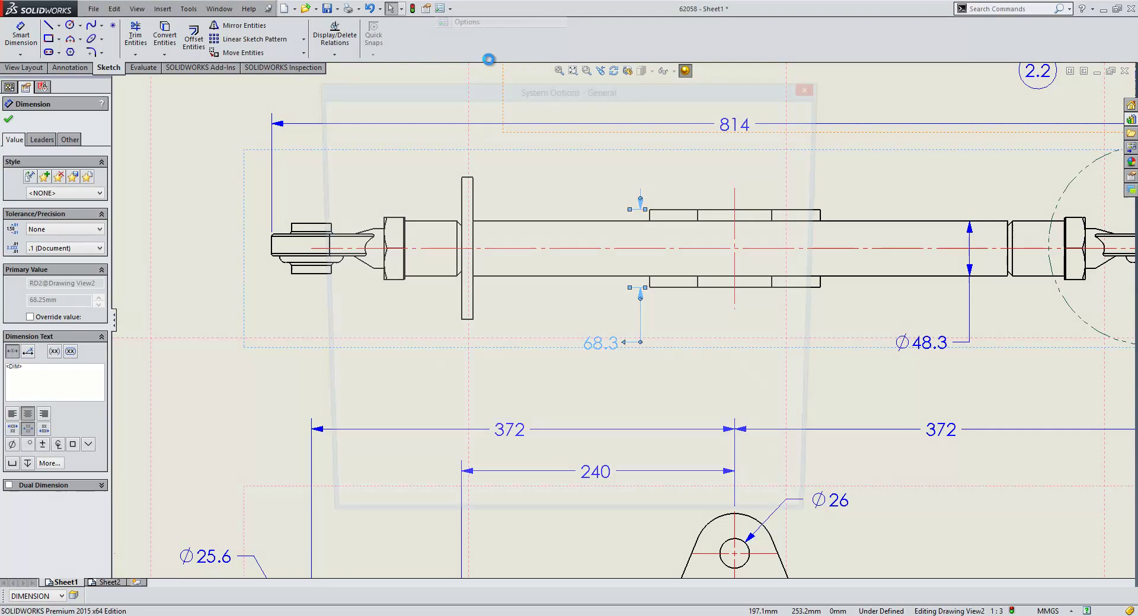
left_click(426, 112)
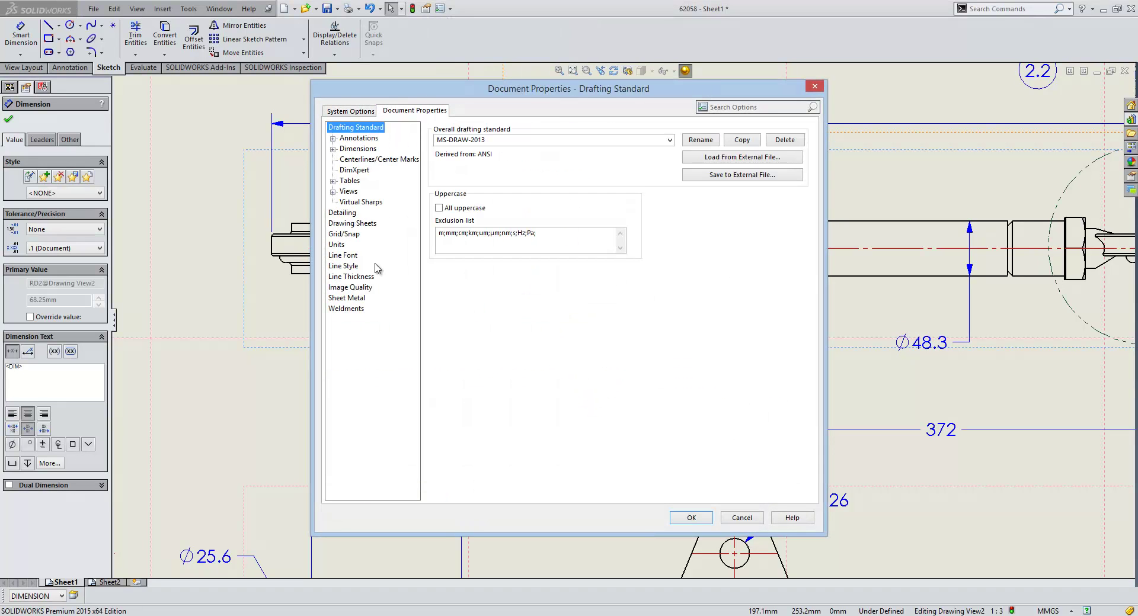
left_click(341, 246)
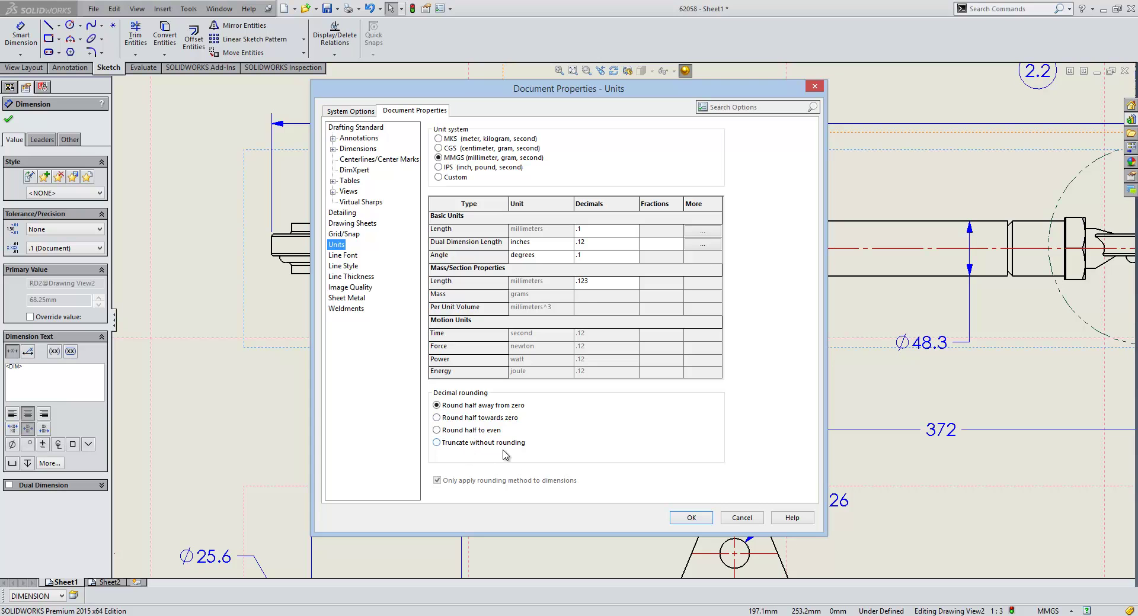
left_click(742, 518)
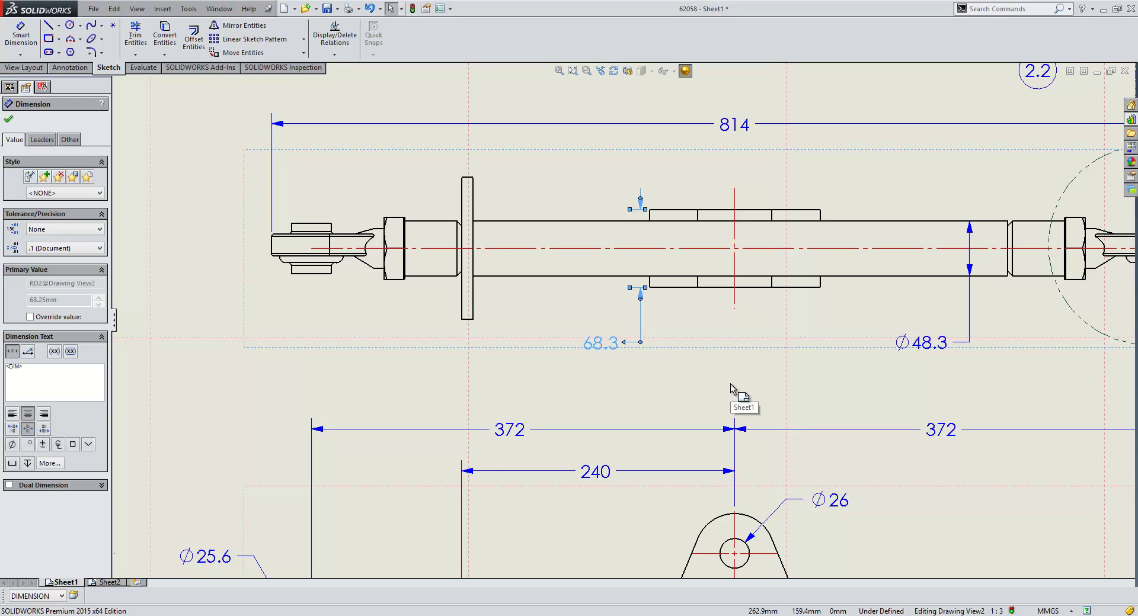
key("f")
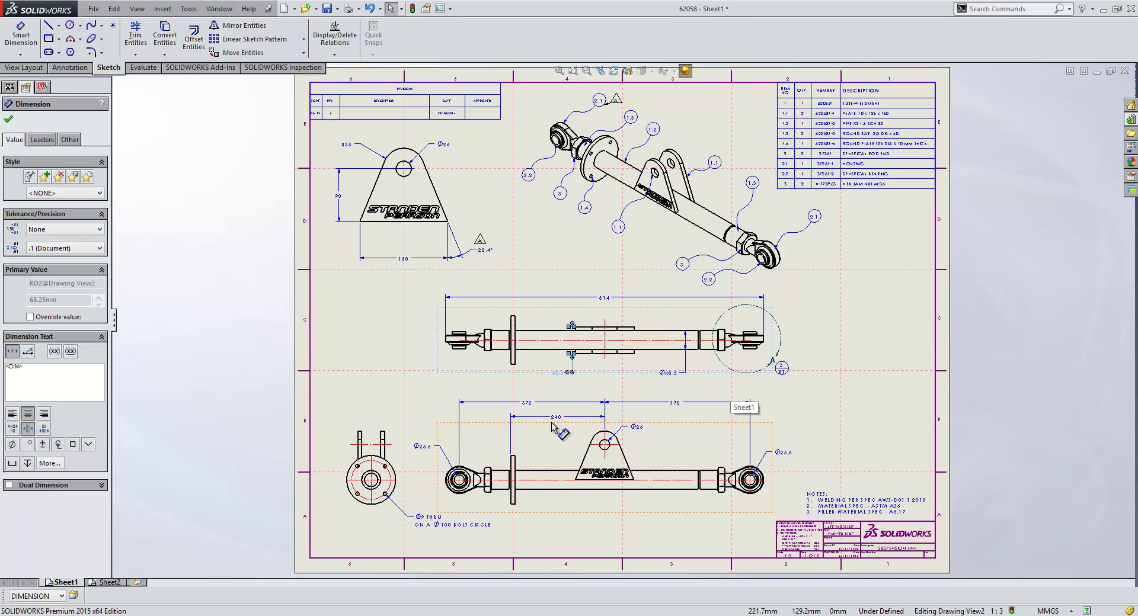
scroll(527, 456, "down", 5)
scroll(527, 456, "down", 5)
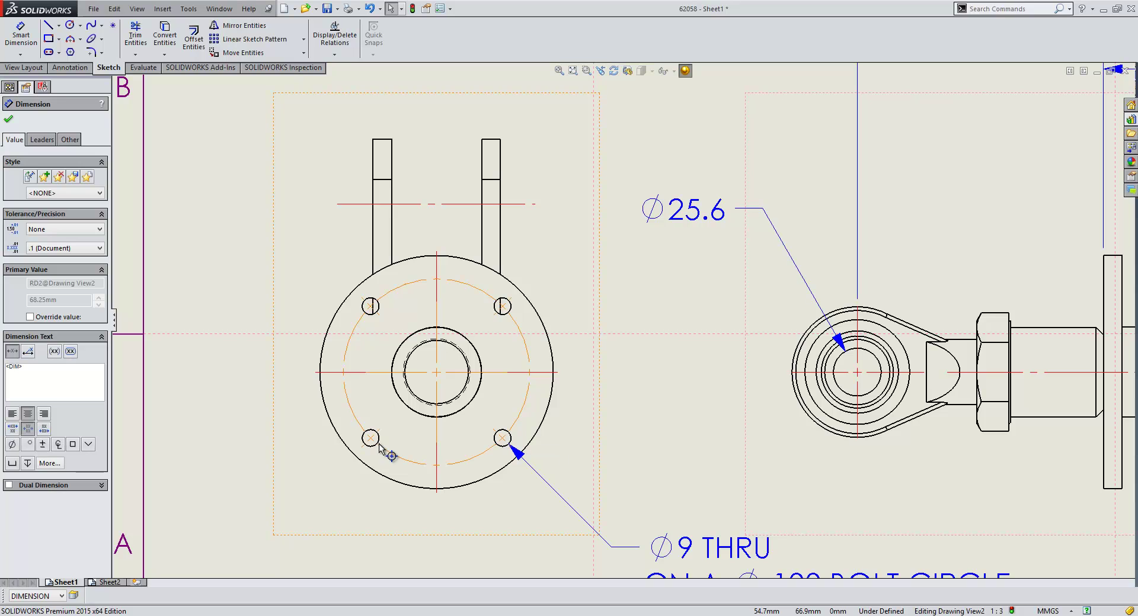
left_click(276, 288)
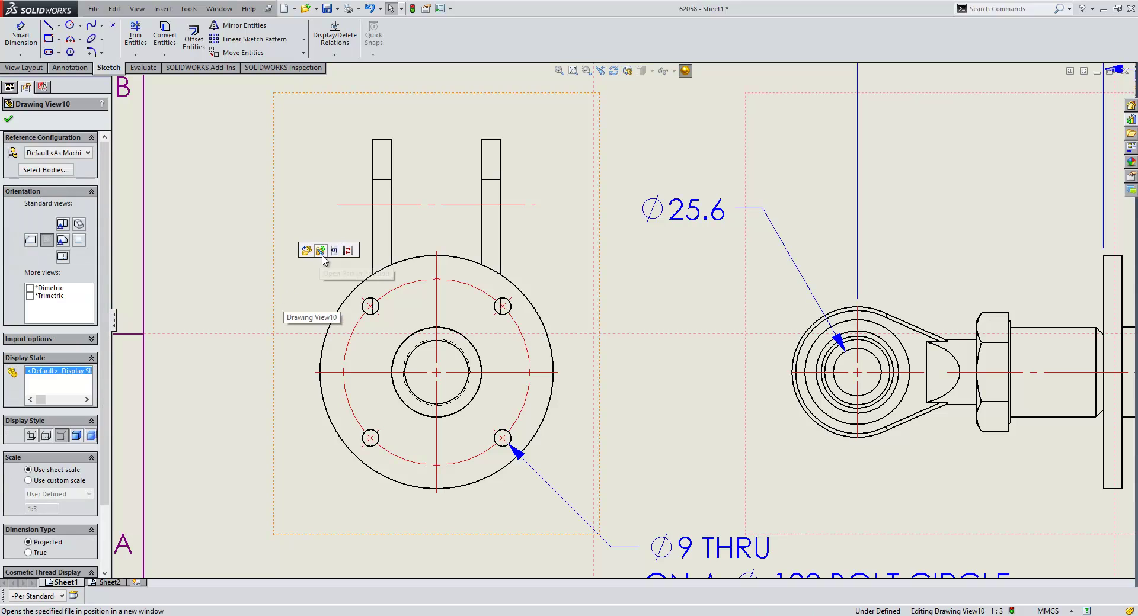
Open the flange part 62058-1 in position from Drawing View10
left_click(321, 253)
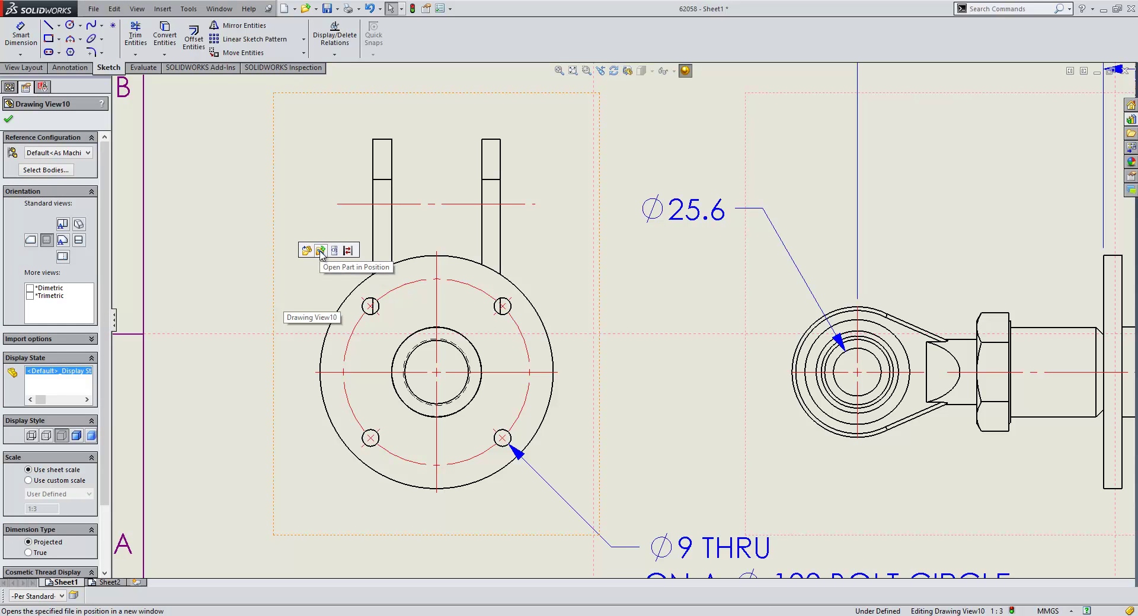
left_click(321, 253)
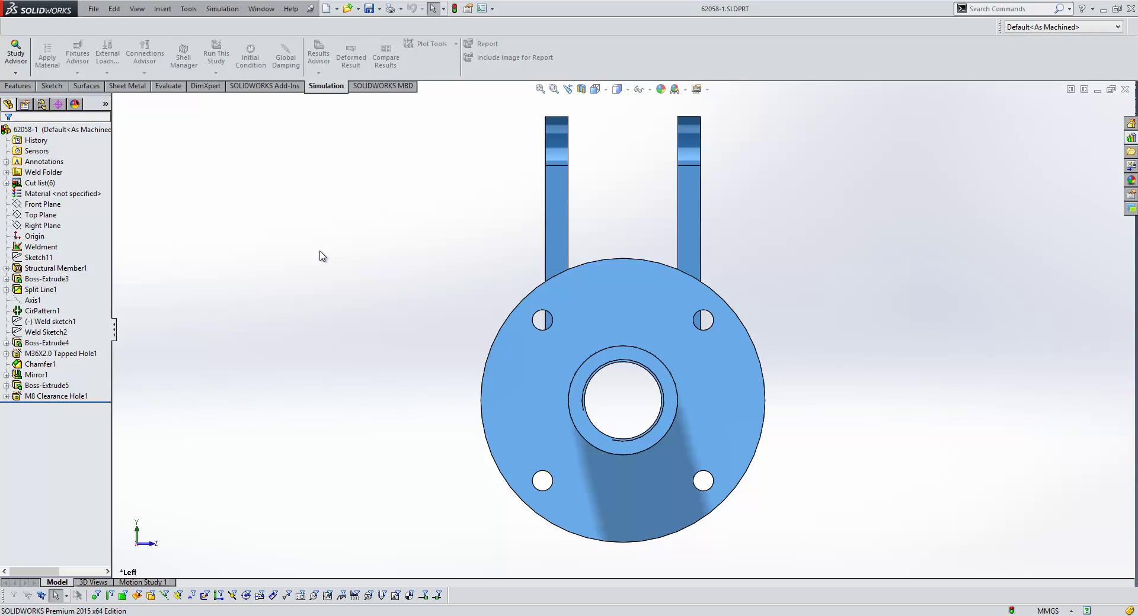
Edit M8 Clearance Hole1's positions and delete the stray point by the lower-left hole
scroll(729, 472, "down", 3)
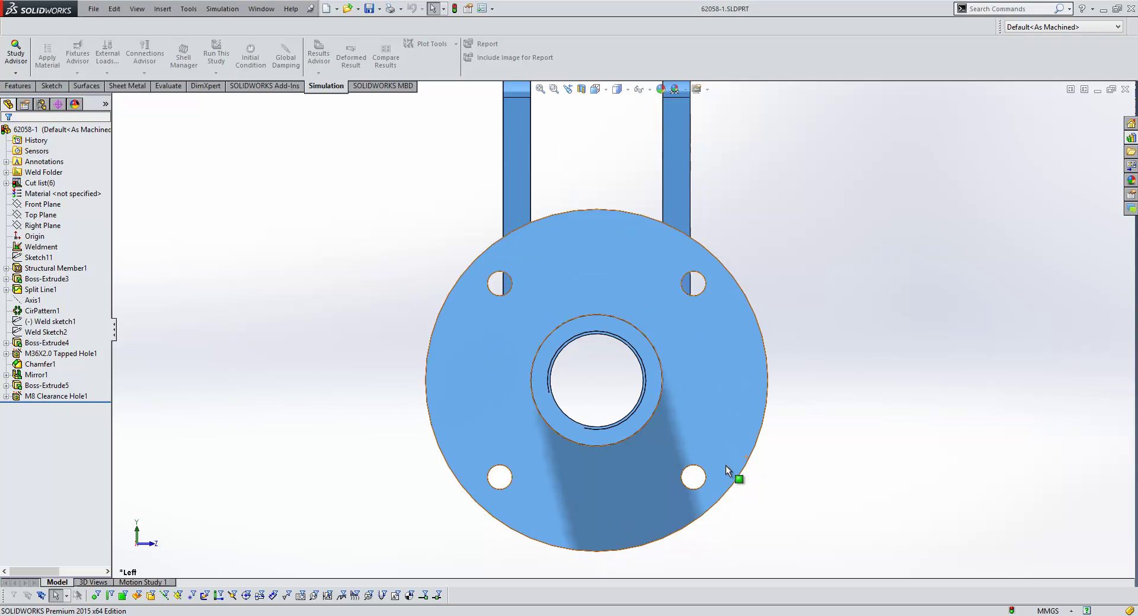
left_click(88, 396)
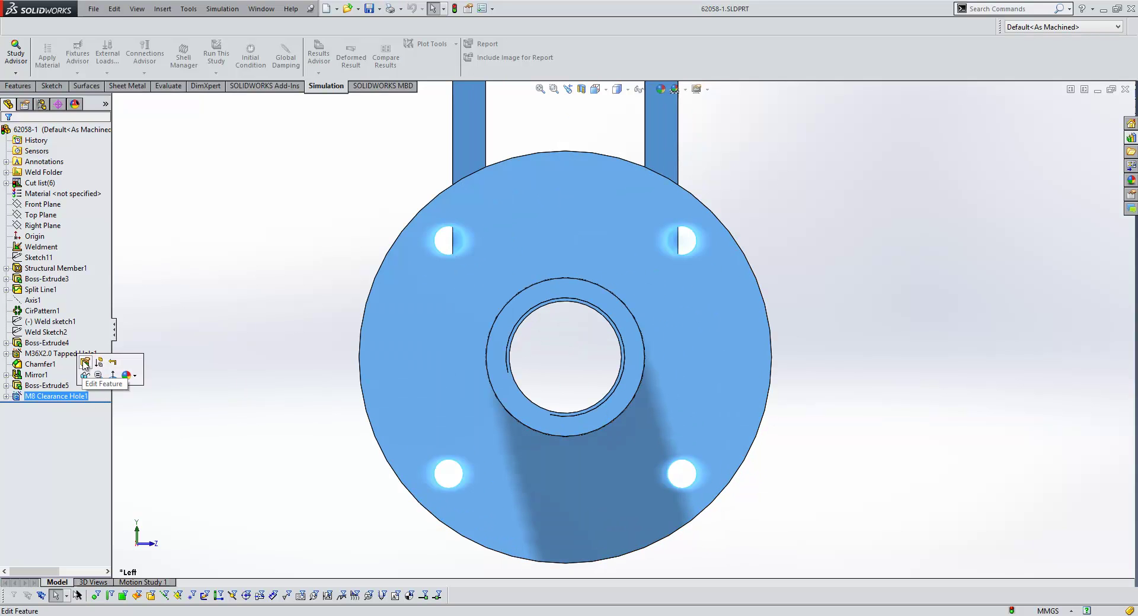
left_click(67, 157)
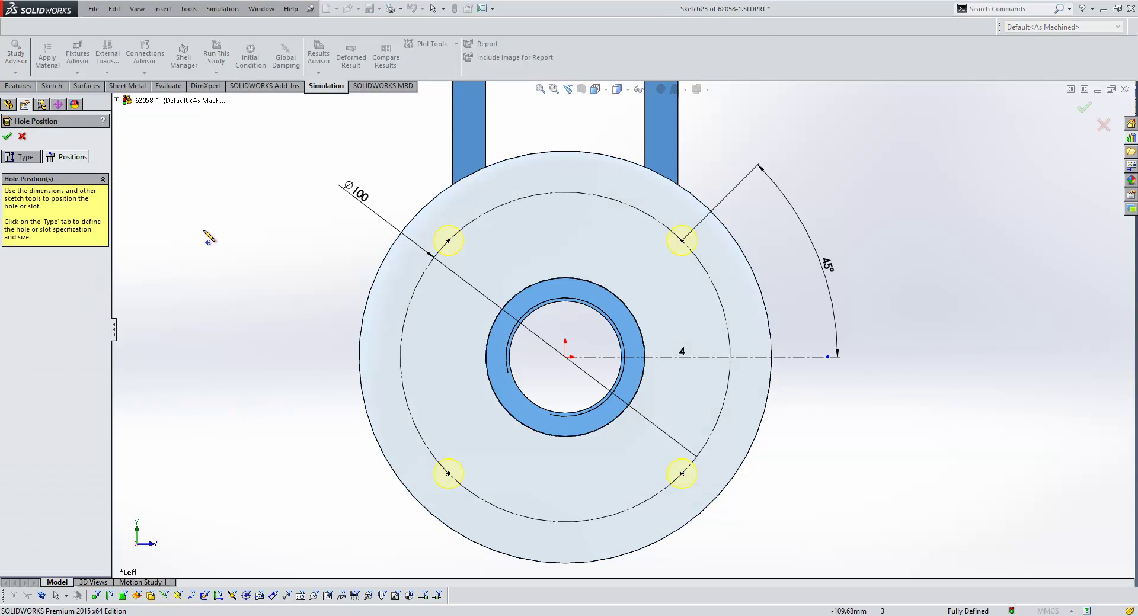
left_click(462, 487)
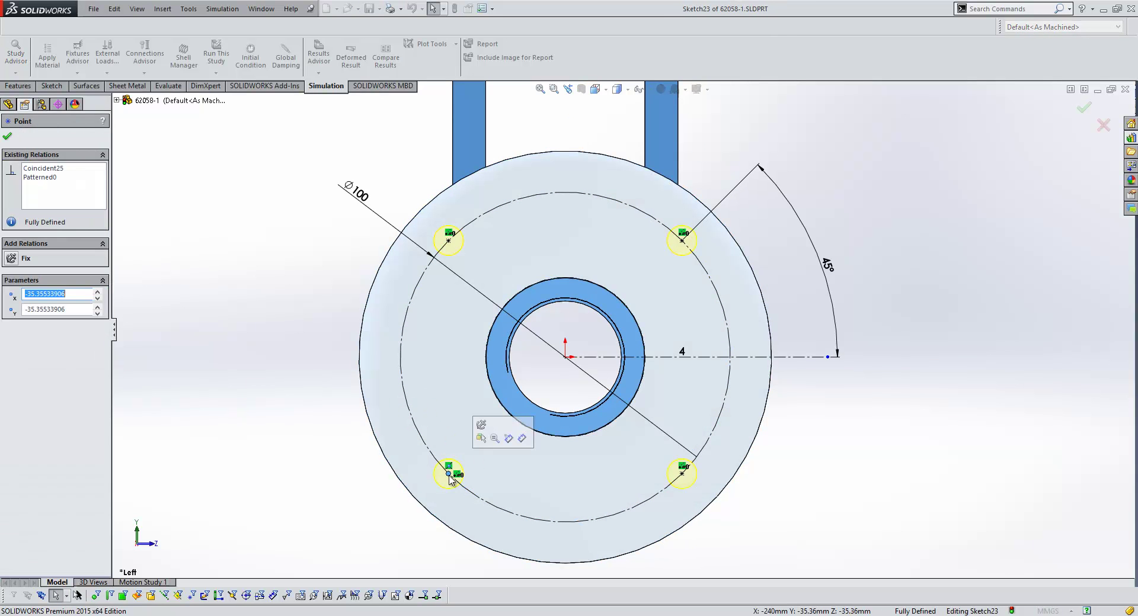
left_click(448, 474)
key("Delete")
Add hole points at the bolt circle's left and bottom, then accept the cut
left_click(53, 87)
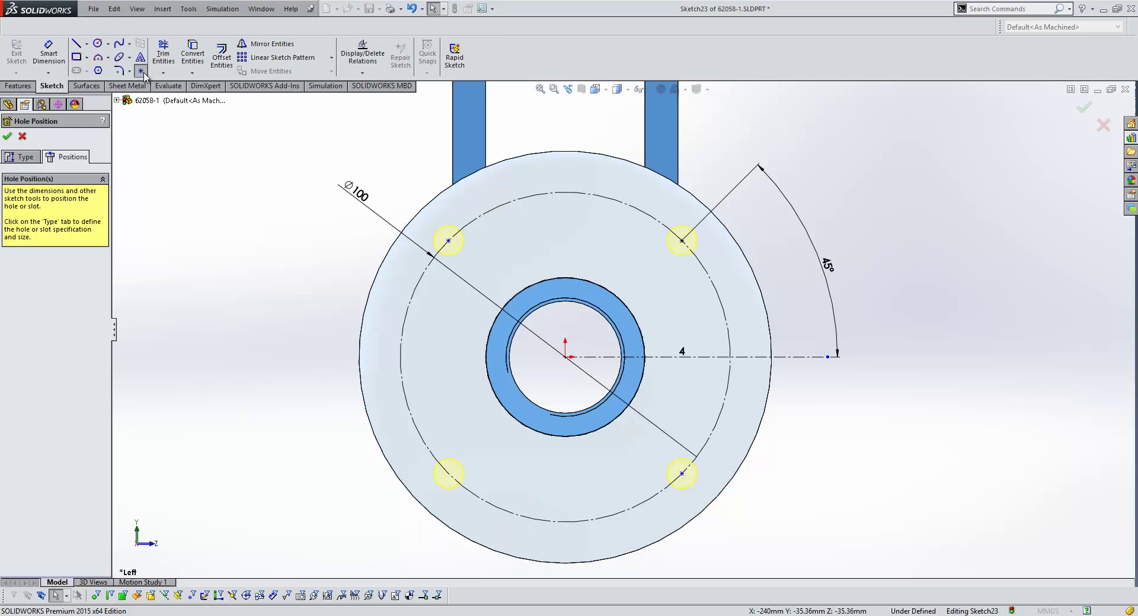
left_click(401, 346)
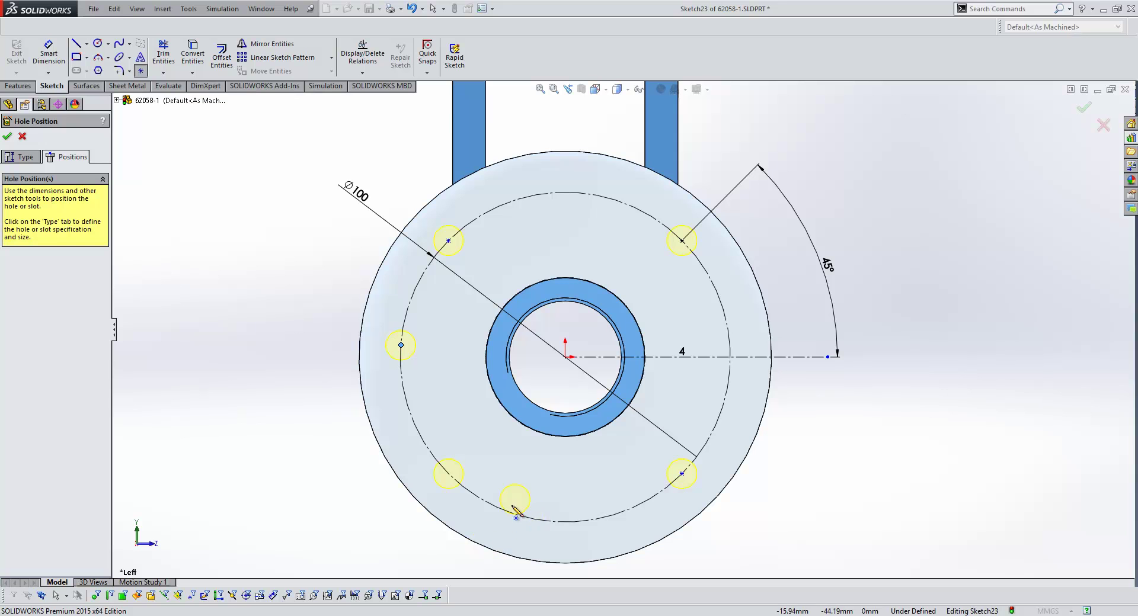
key("Escape")
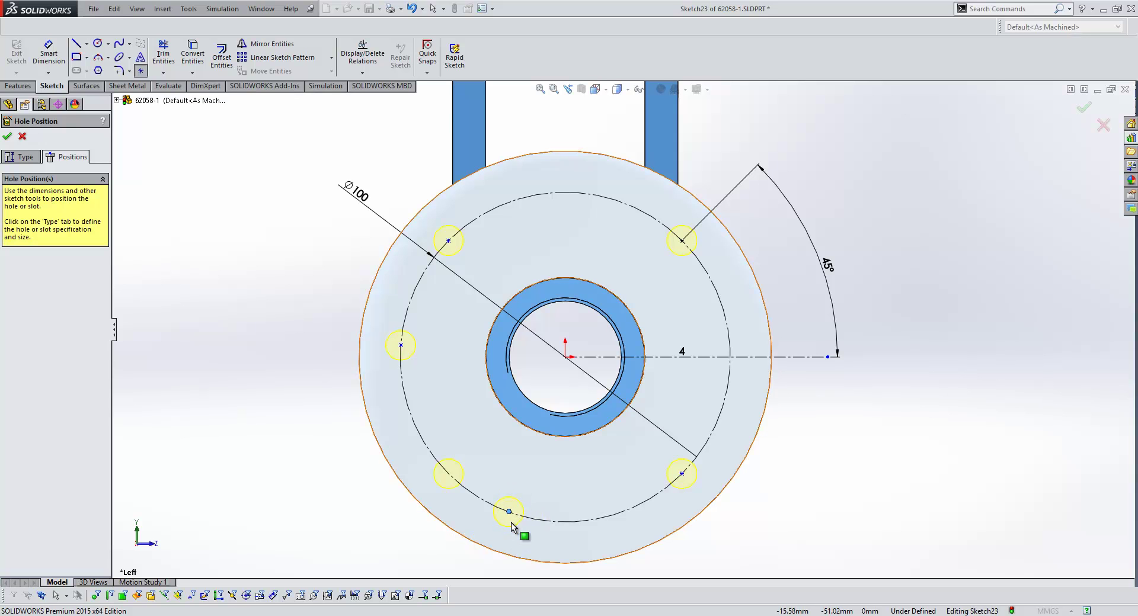
mouse_move(513, 525)
left_mouse_down()
mouse_move(540, 483)
mouse_move(516, 514)
left_mouse_up()
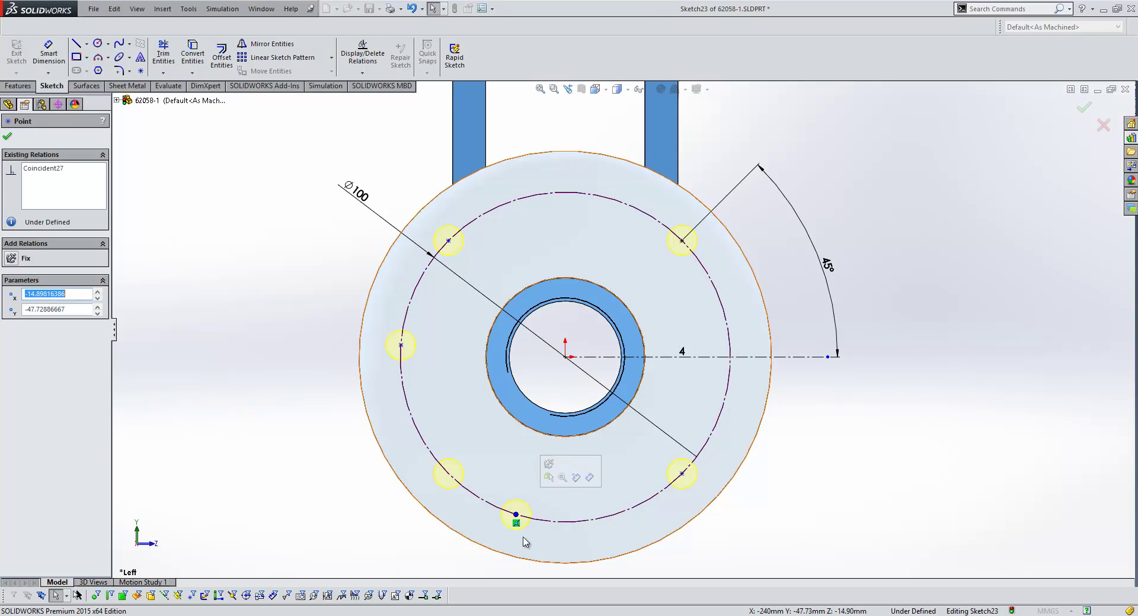
left_click(1102, 152)
left_click(1084, 107)
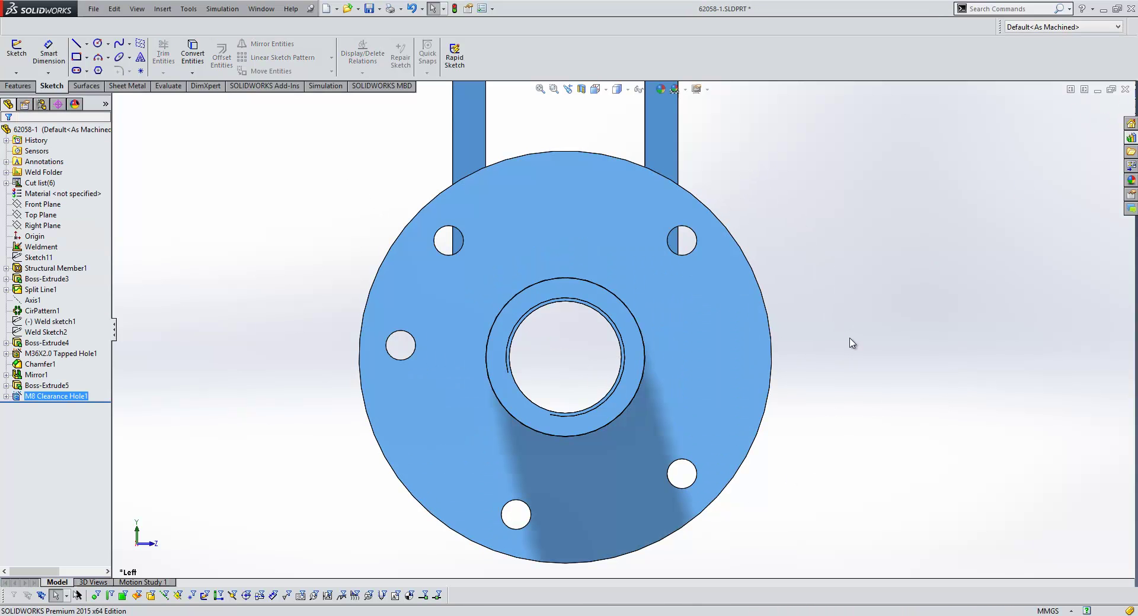
key("ctrl+Tab")
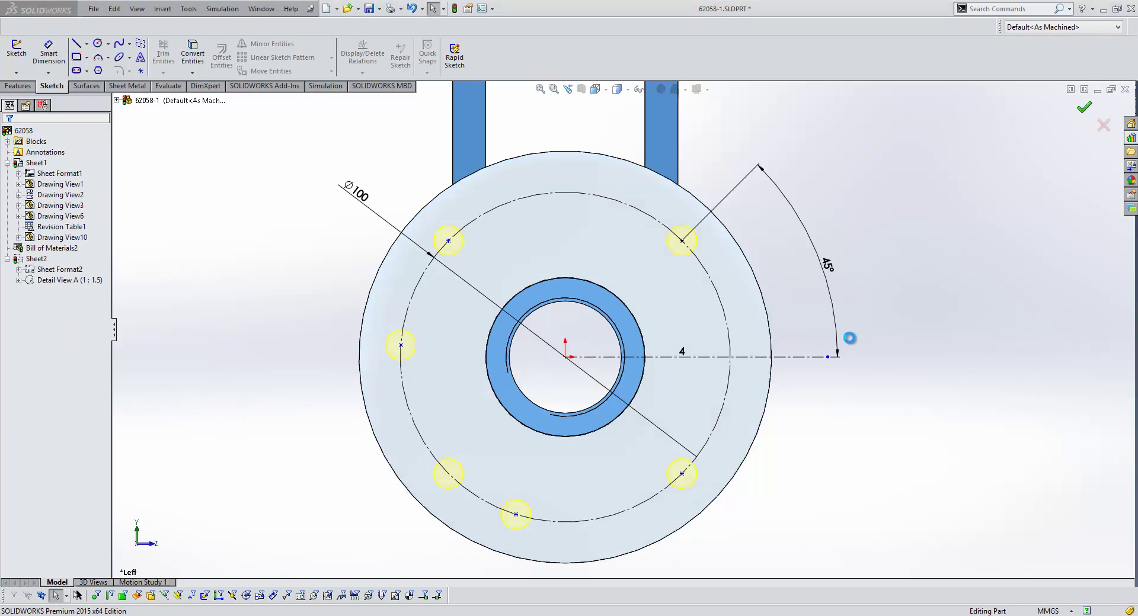
Reattach the stray center mark to the left bolt hole
scroll(409, 441, "up", 3)
scroll(315, 424, "down", 2)
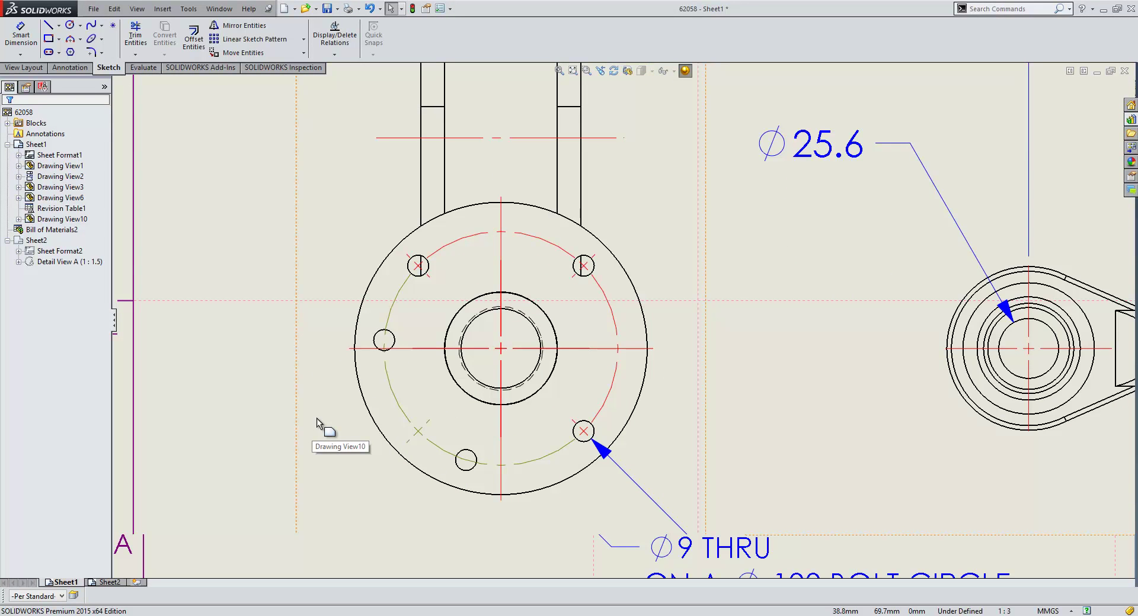
right_click(420, 436)
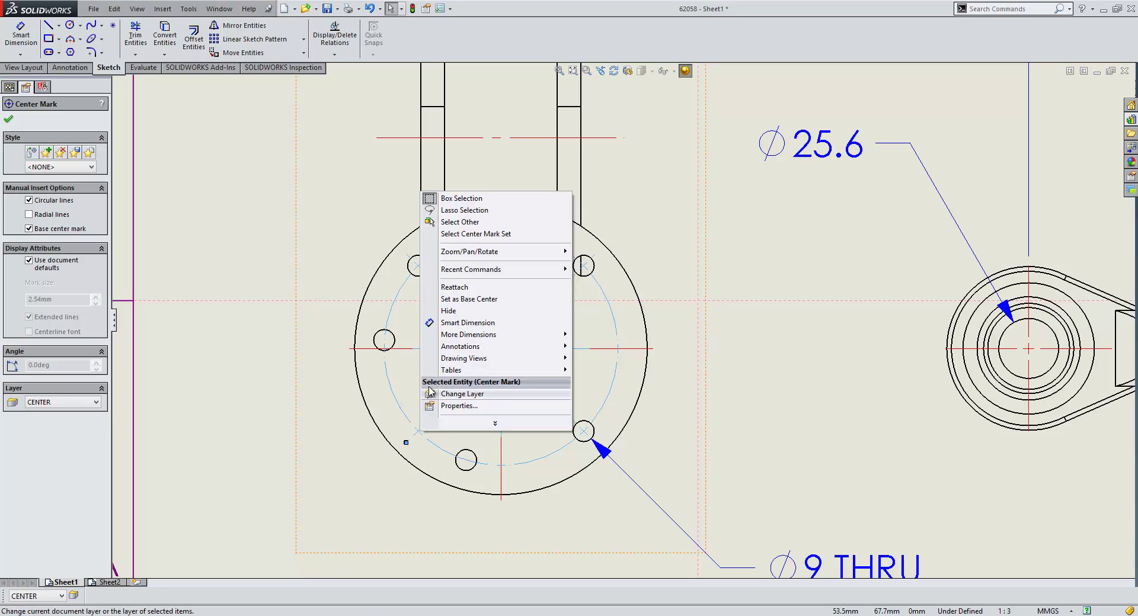
left_click(454, 287)
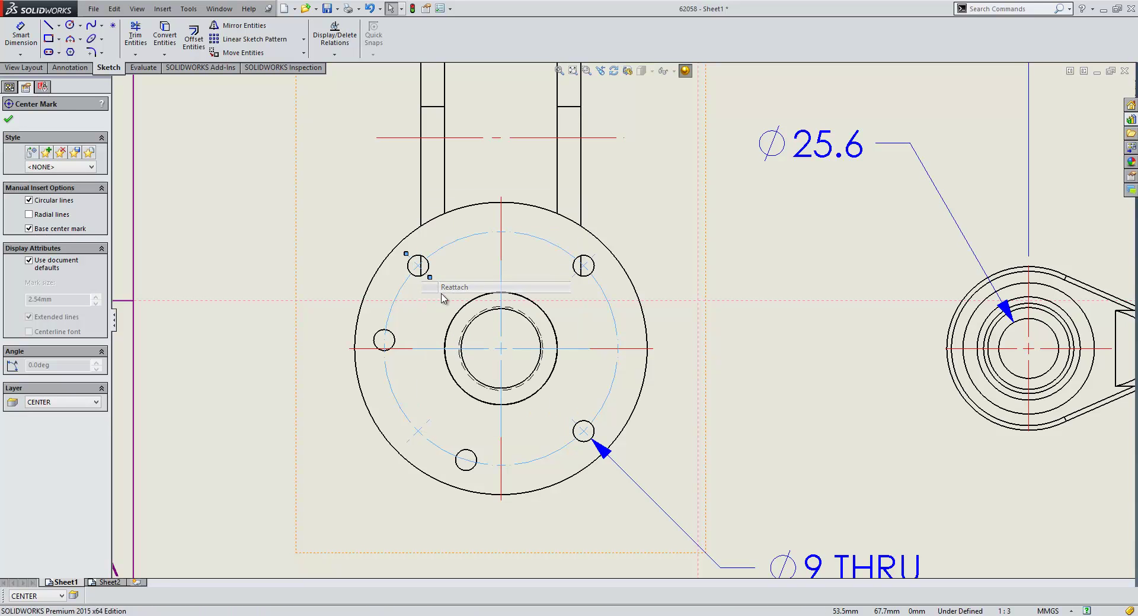
left_click(388, 337)
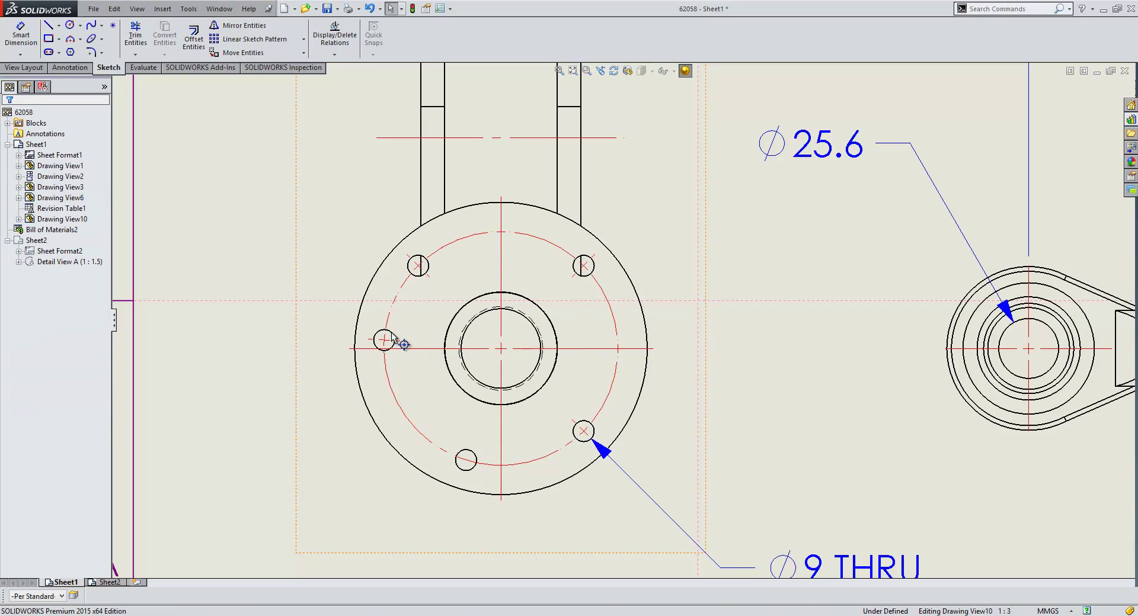
Add the bottom bolt hole to the center mark set and turn on radial lines
right_click(441, 448)
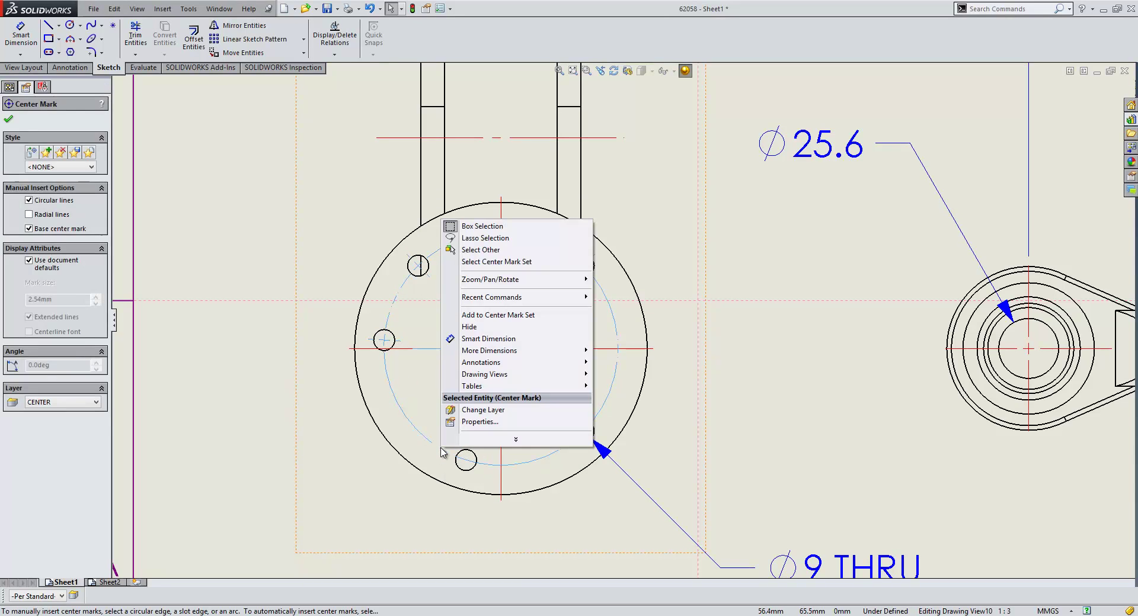
left_click(508, 318)
left_click(477, 462)
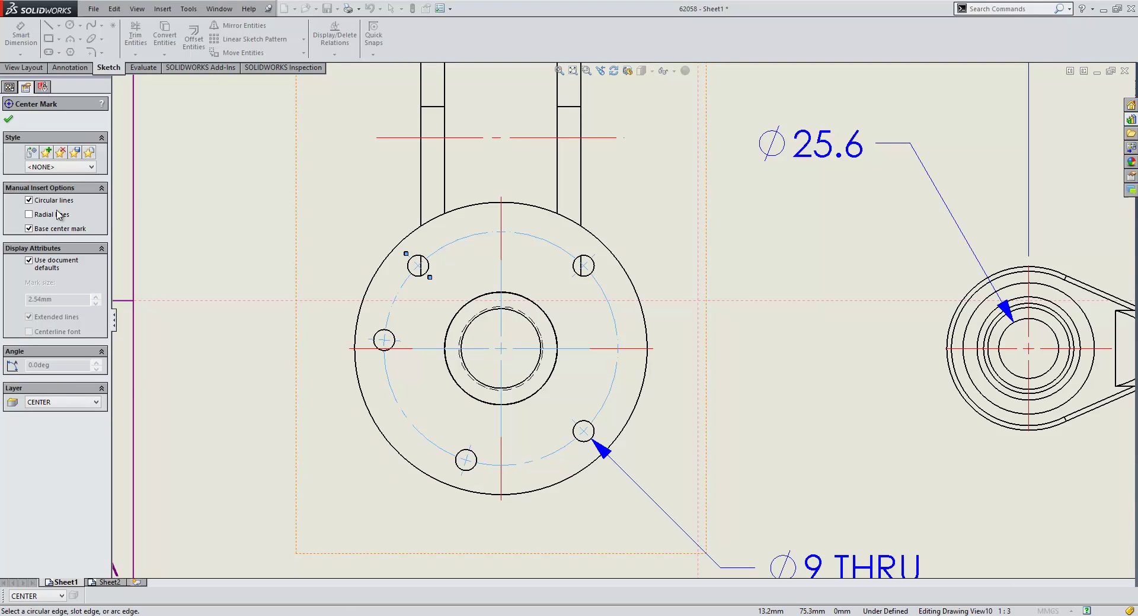
left_click(42, 218)
left_click(9, 118)
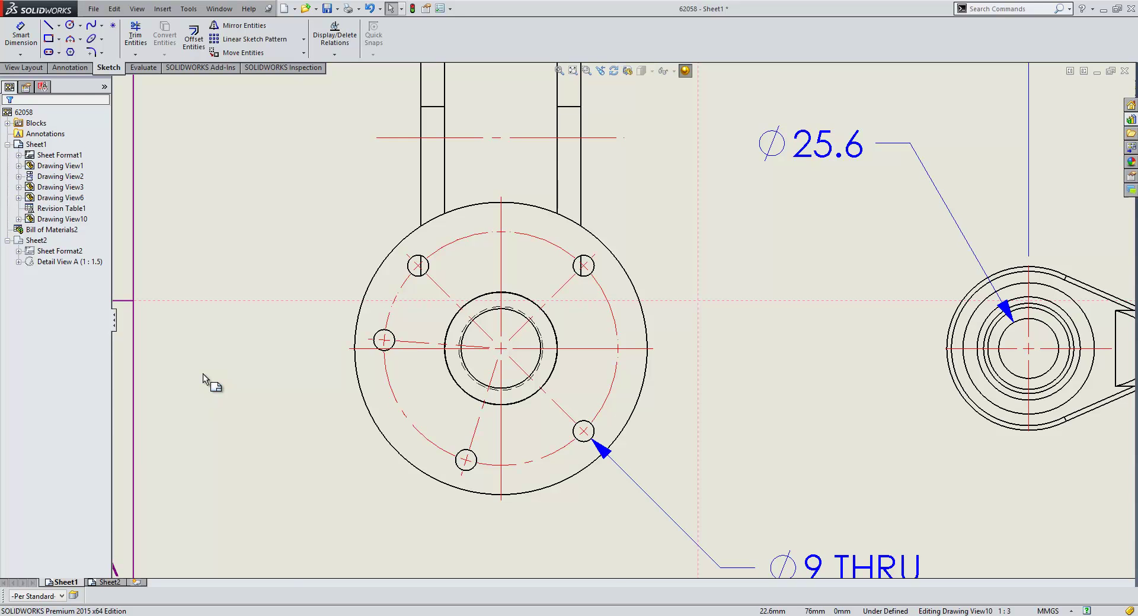
Zoom in on the notes, clear the selection, and open the Layer Properties dialog
key("f")
scroll(876, 521, "down", 1)
scroll(874, 521, "down", 3)
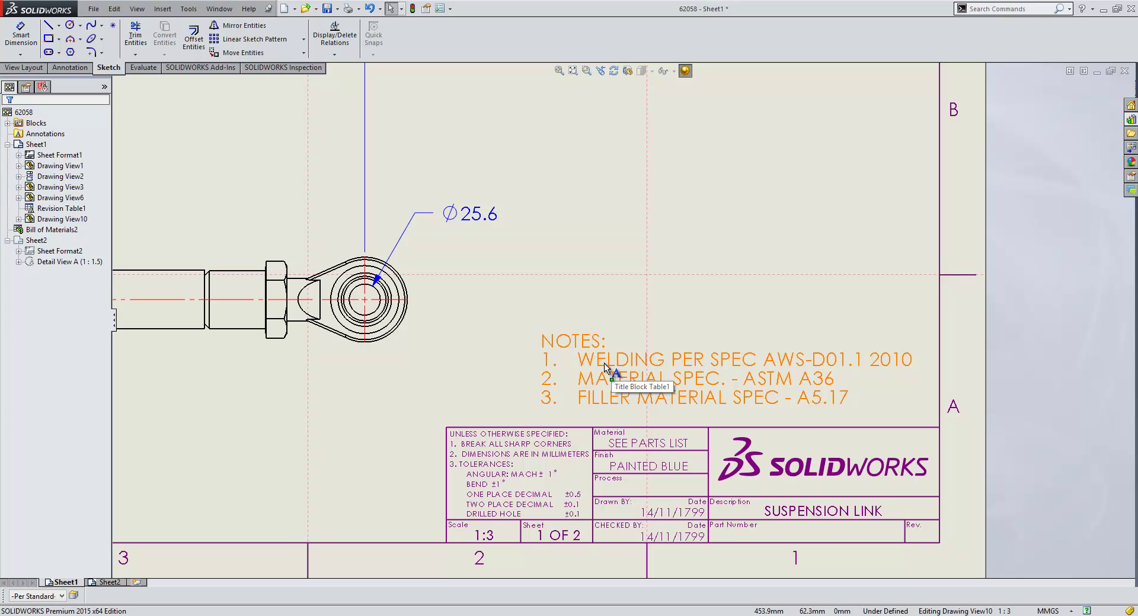
left_click(582, 246)
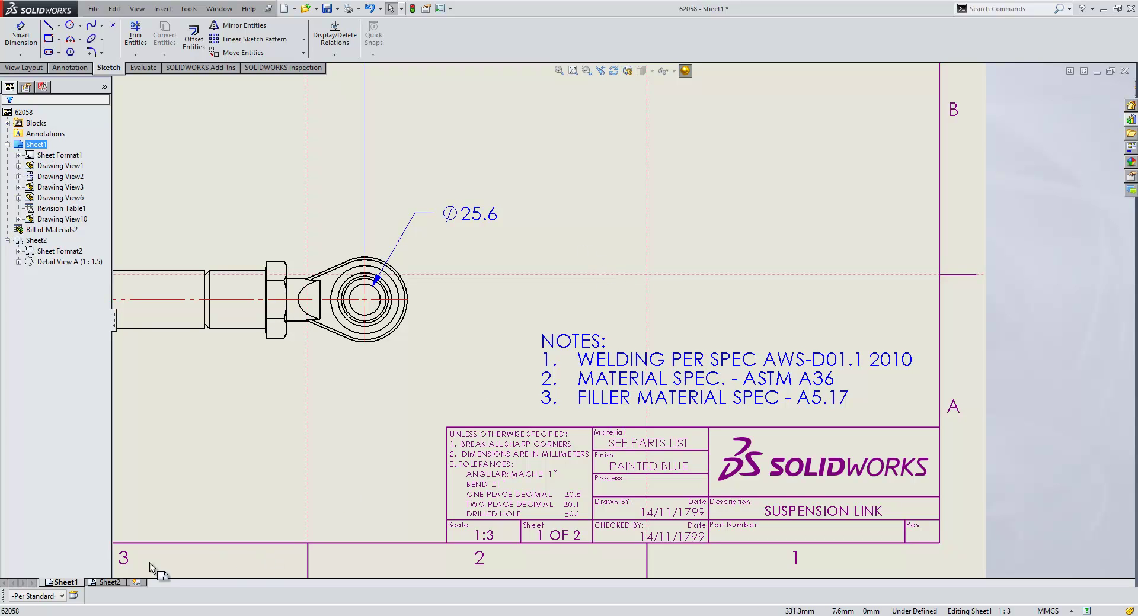
left_click(73, 596)
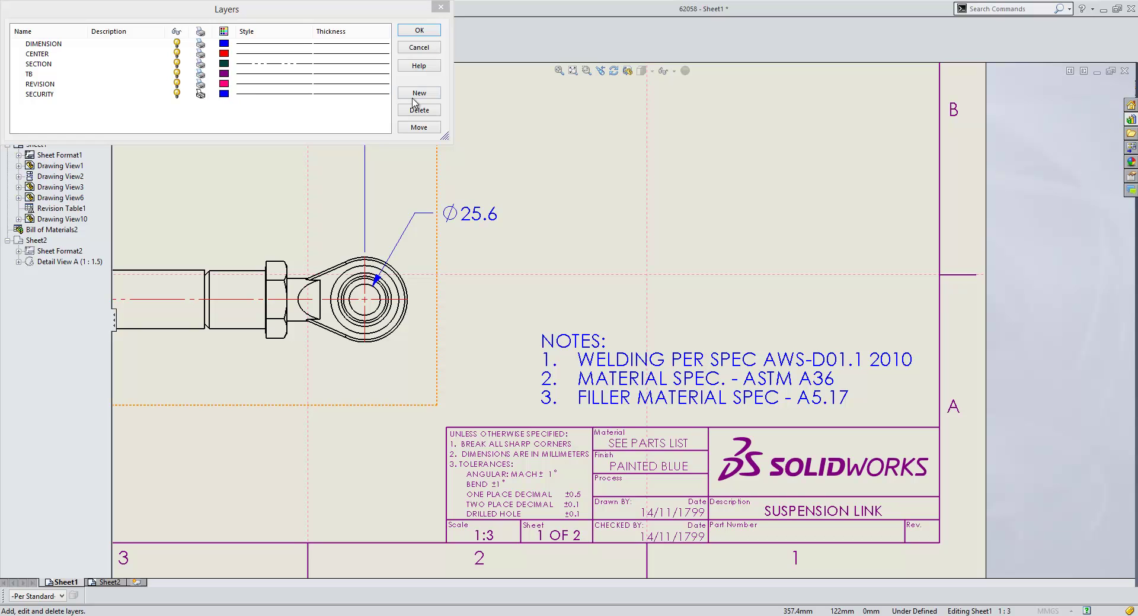
Close the Layers dialog and move the NOTES note from DIMENSION to the SECURITY layer
left_click(409, 33)
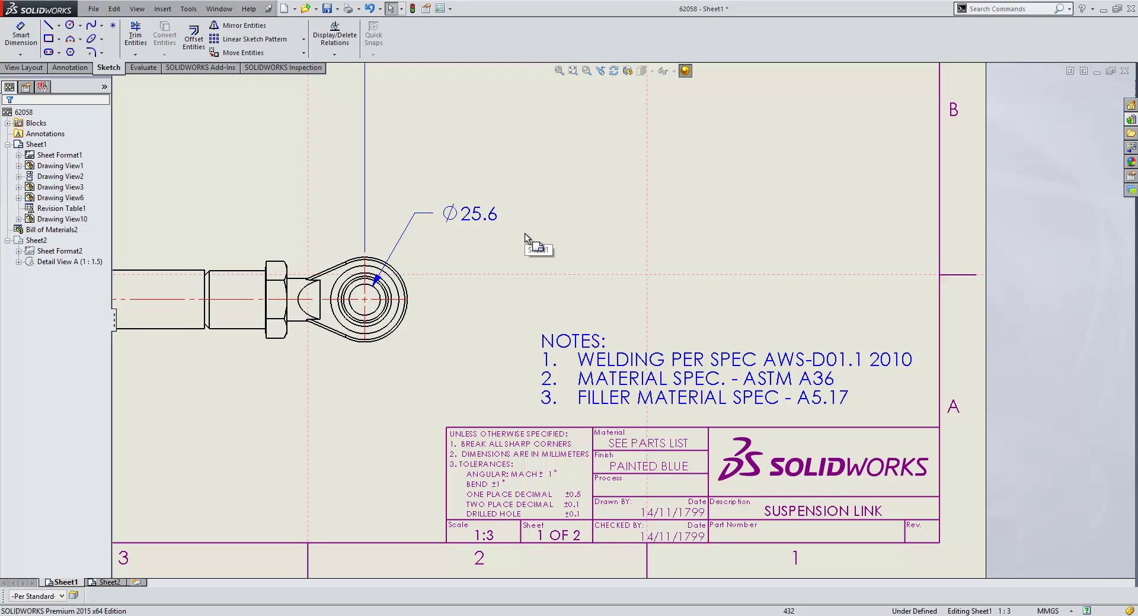
left_click(581, 344)
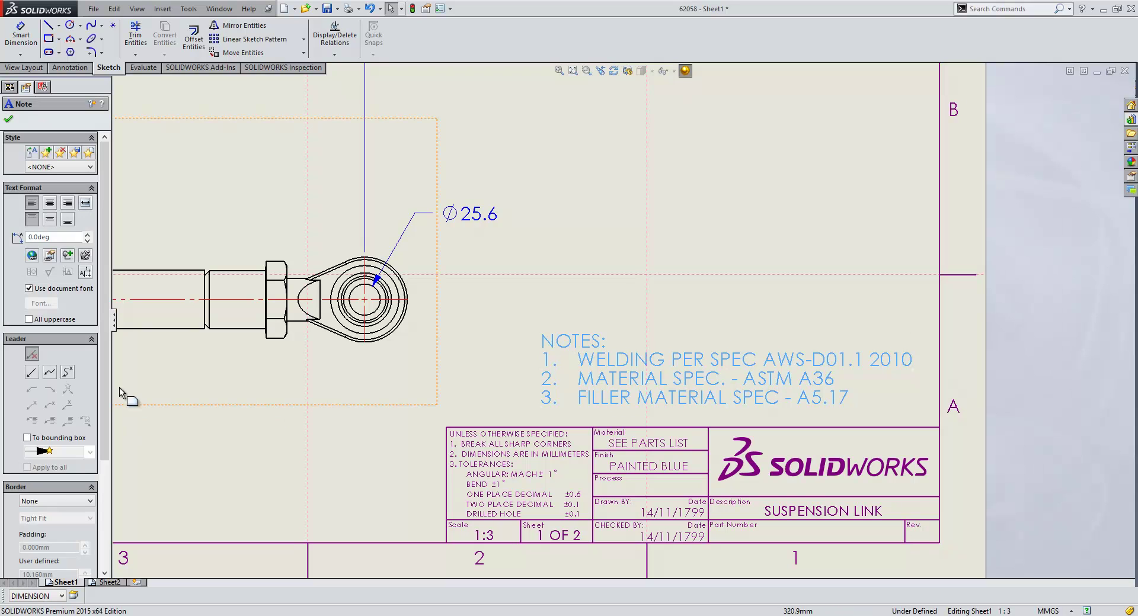
scroll(60, 445, "down", 3)
left_click(56, 553)
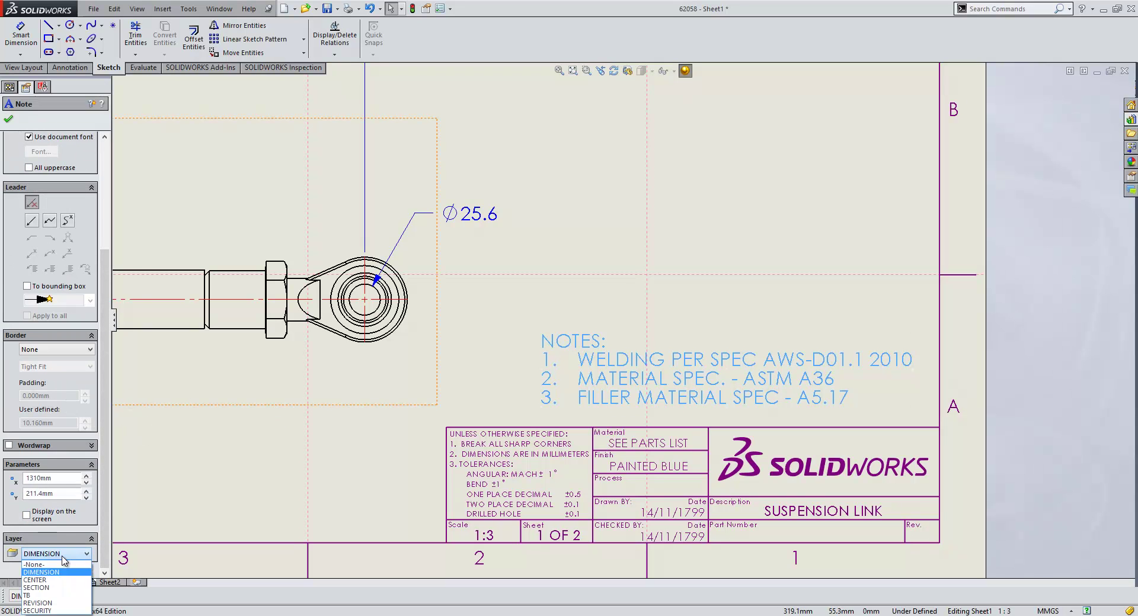
left_click(41, 605)
left_click(9, 118)
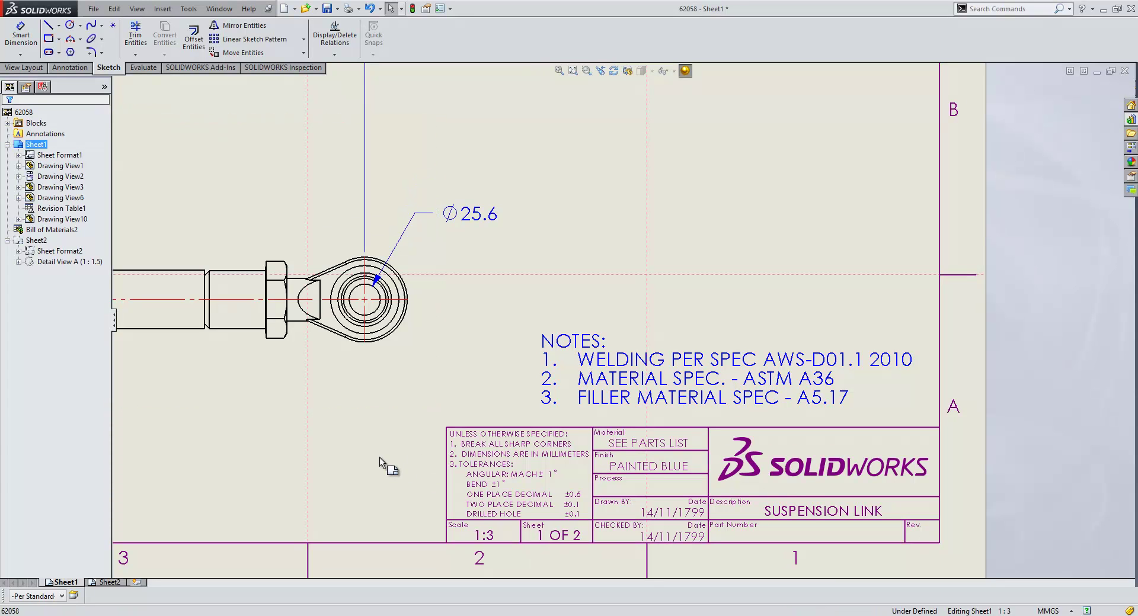
Drag Drawing View6, the triangular plate view, above Sheet1's top edge, then zoom to the sheet
key("f")
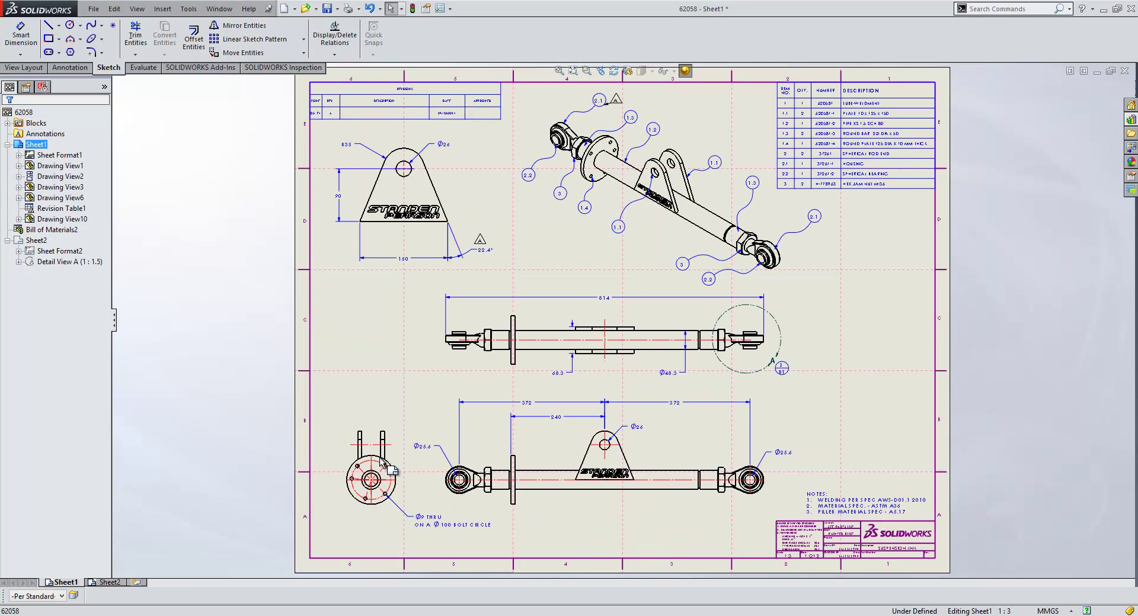
scroll(450, 403, "up", 1)
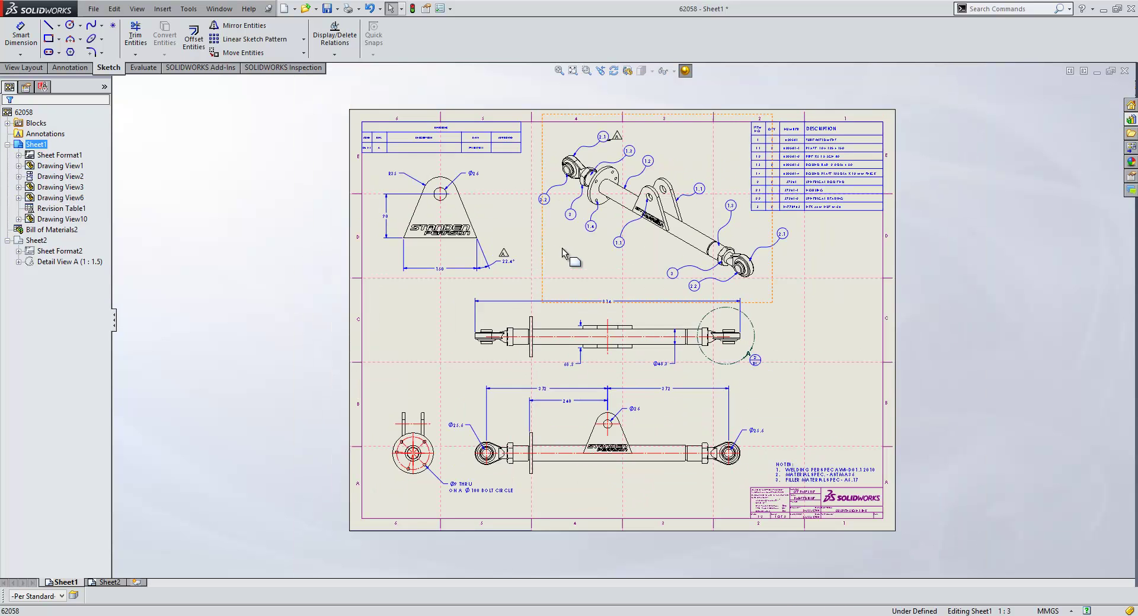
scroll(518, 344, "down", 3)
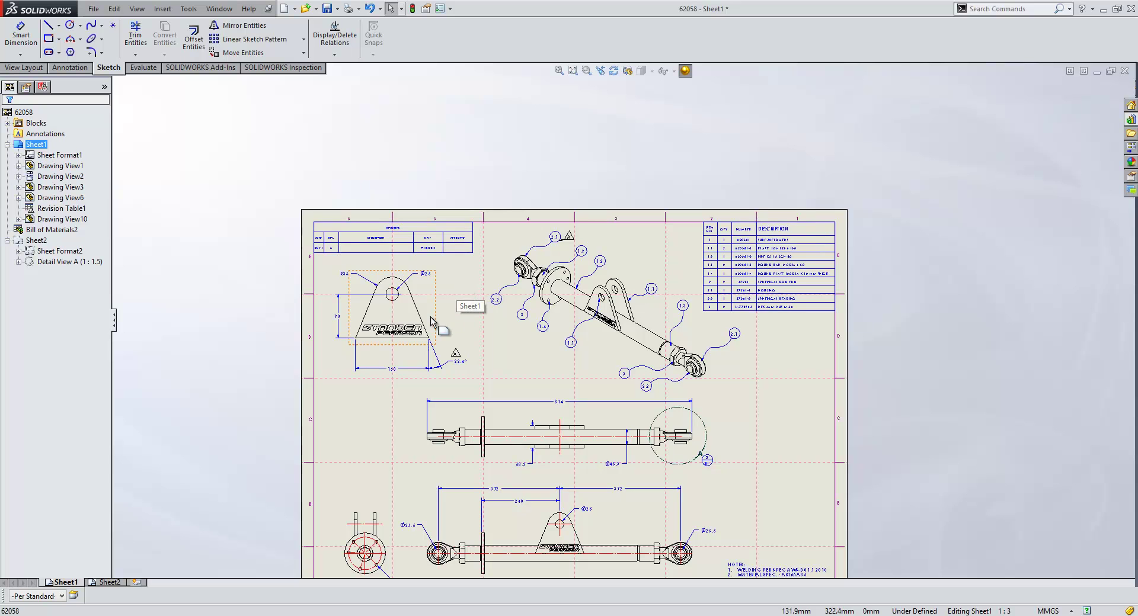
mouse_move(435, 319)
left_mouse_down()
mouse_move(453, 140)
mouse_move(468, 106)
mouse_move(448, 134)
mouse_move(457, 139)
left_mouse_up()
left_click(550, 173)
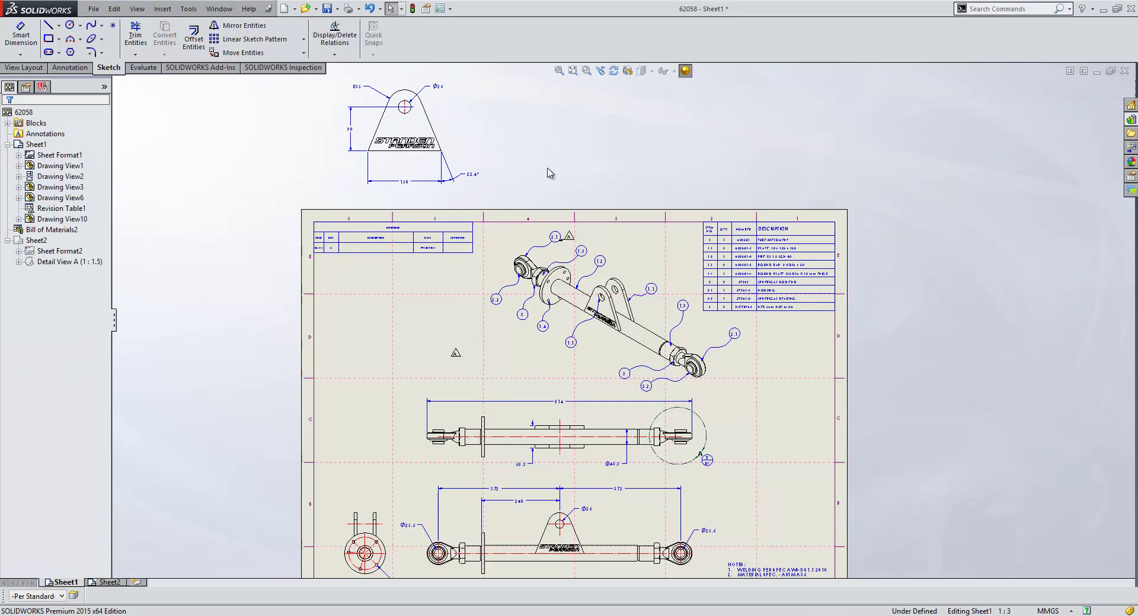
key("f")
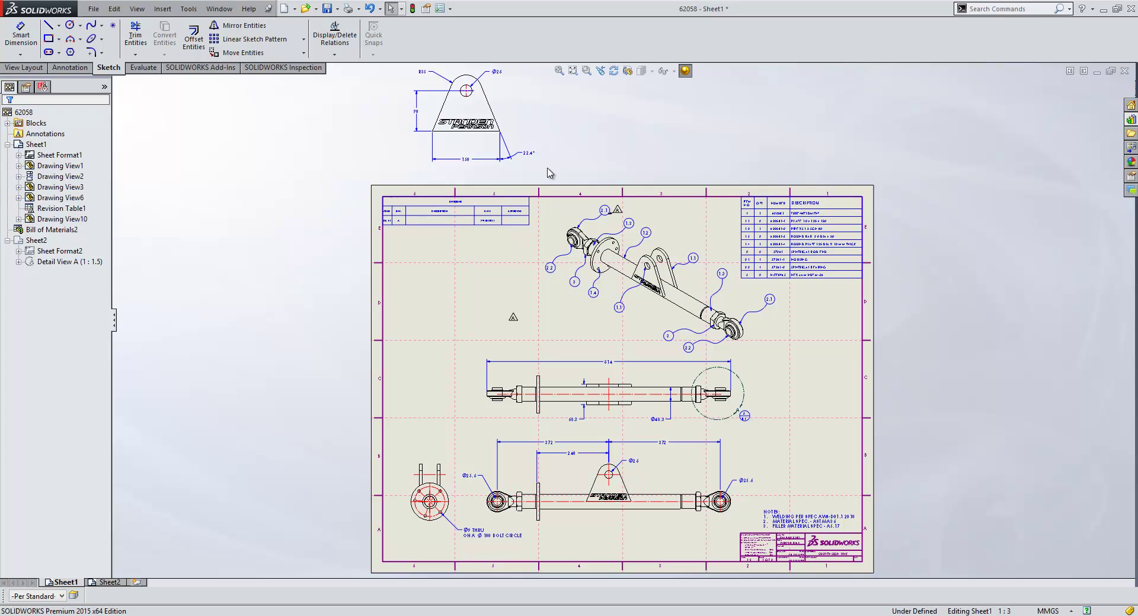
left_click(573, 72)
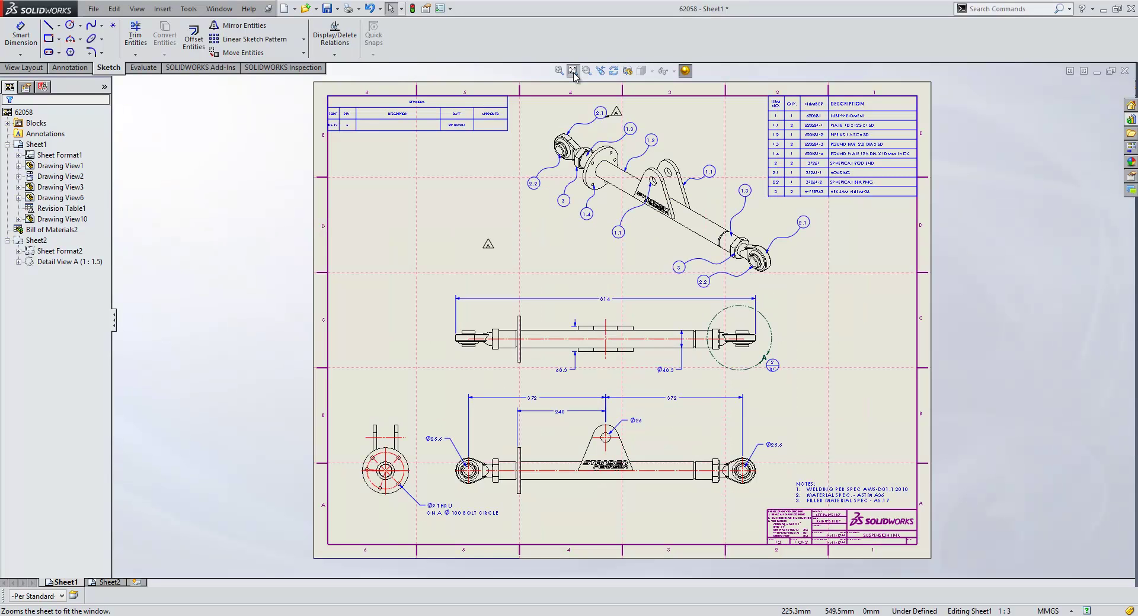